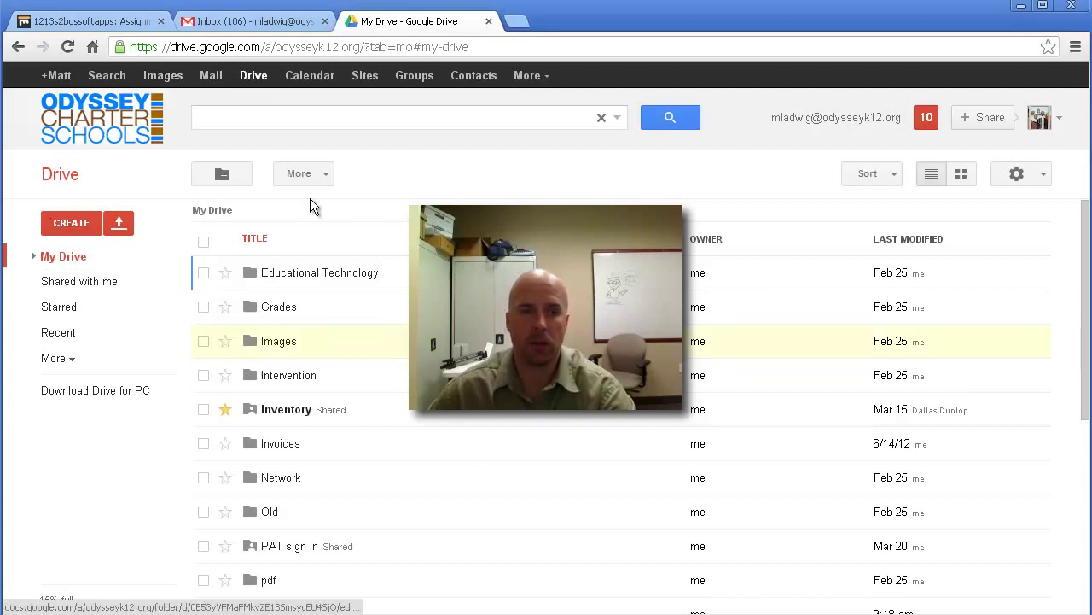
# - Create a new blank Google Sheets spreadsheet from Google Drive's CREATE menu
pyautogui.click(72, 224)
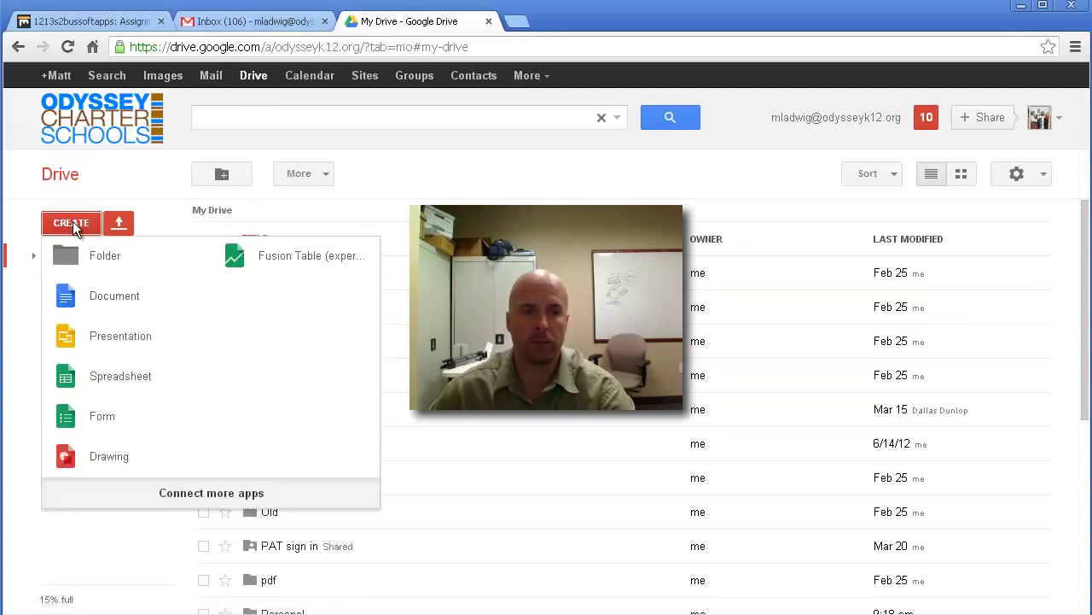
pyautogui.click(107, 379)
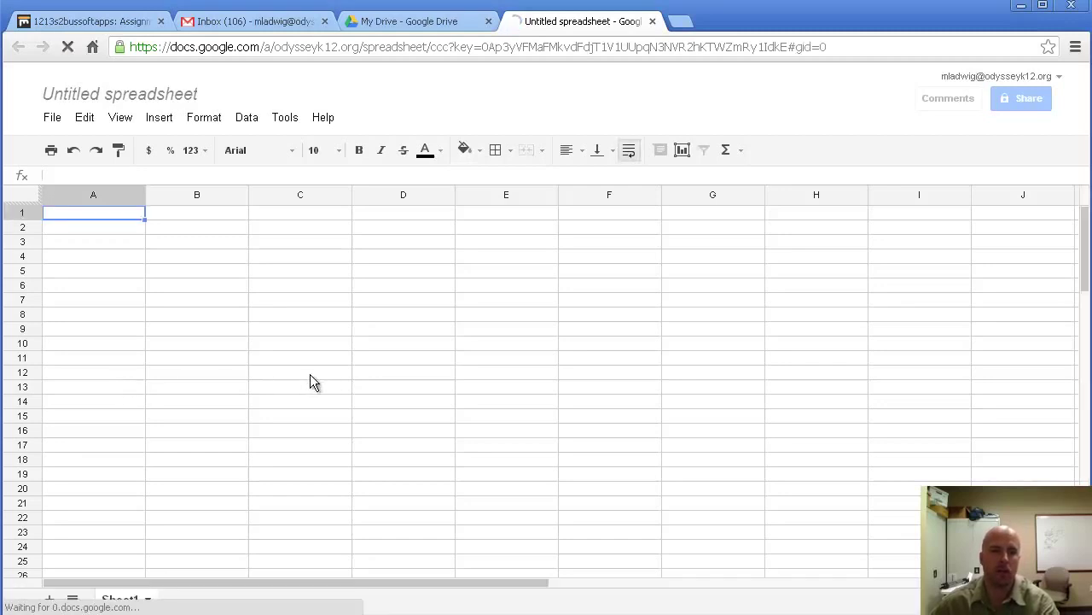
# - Rename the untitled spreadsheet to 'Yearly Budget'
pyautogui.click(111, 102)
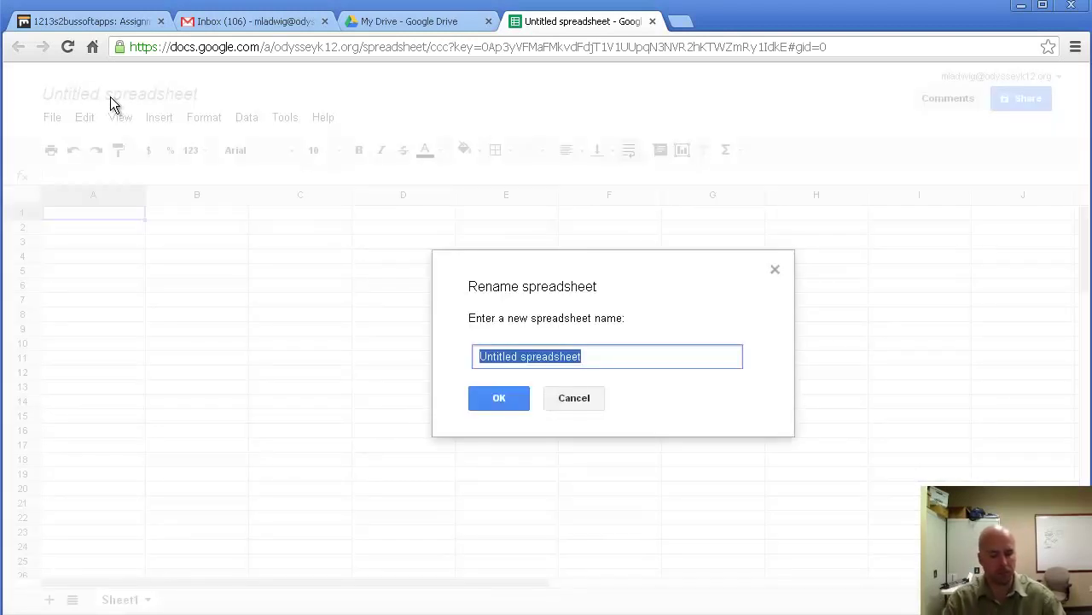
pyautogui.write('Yea')
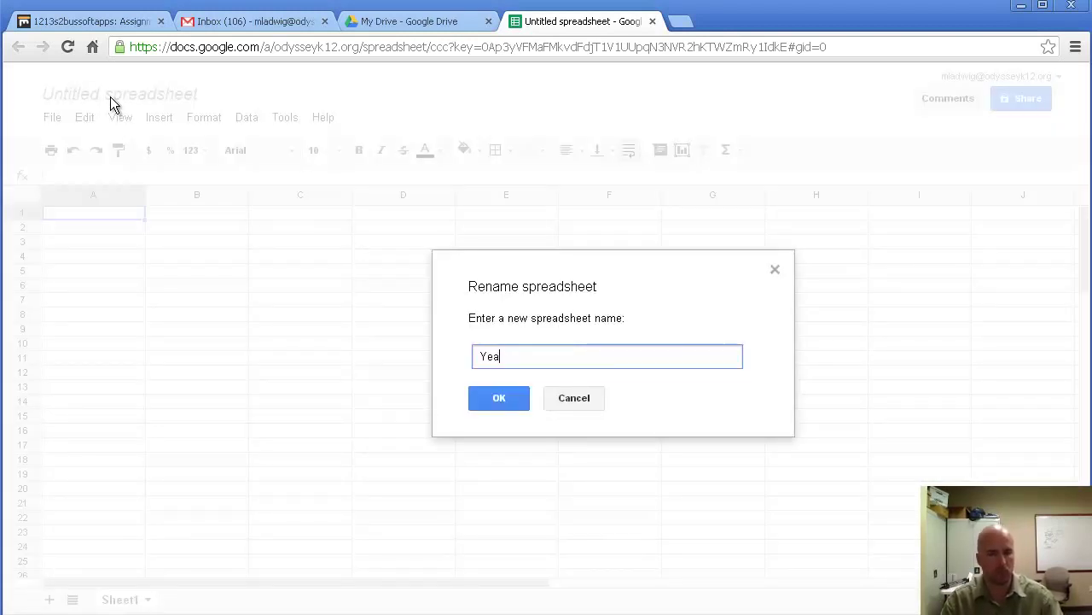
pyautogui.write('rly Budget')
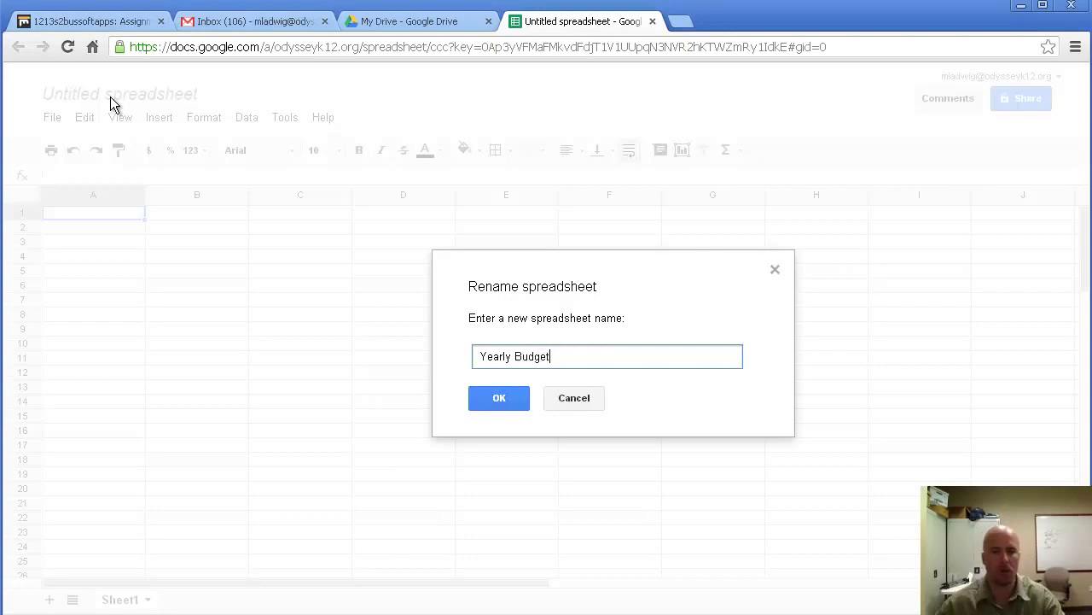
pyautogui.click(503, 399)
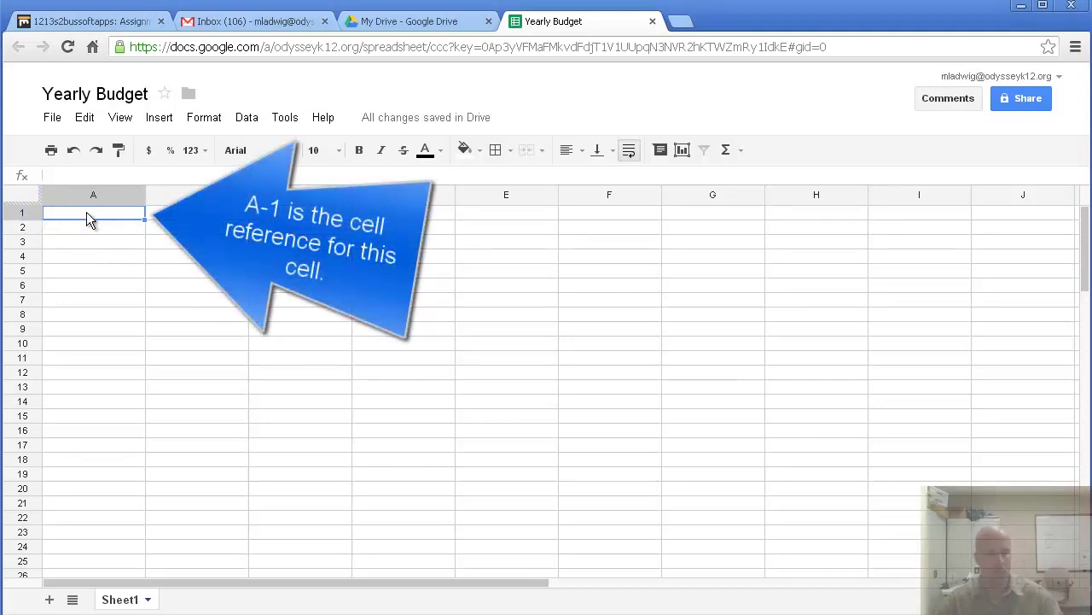
# - Enter the category labels from Categories to Difference in column A and widen it to fit
pyautogui.write('Categories')
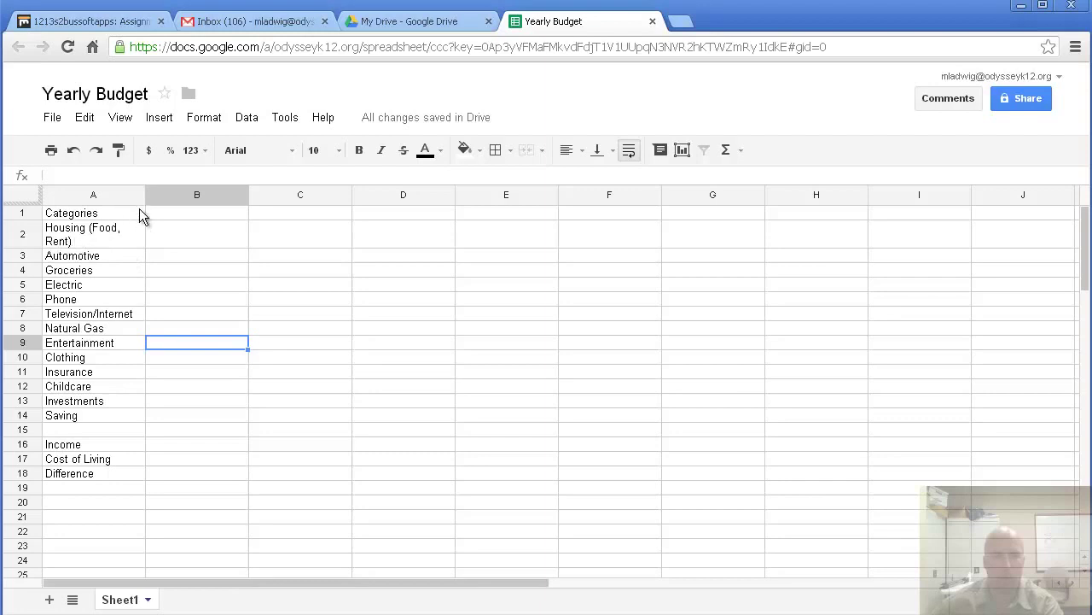
pyautogui.moveTo(145, 196); pyautogui.dragTo(166, 197)
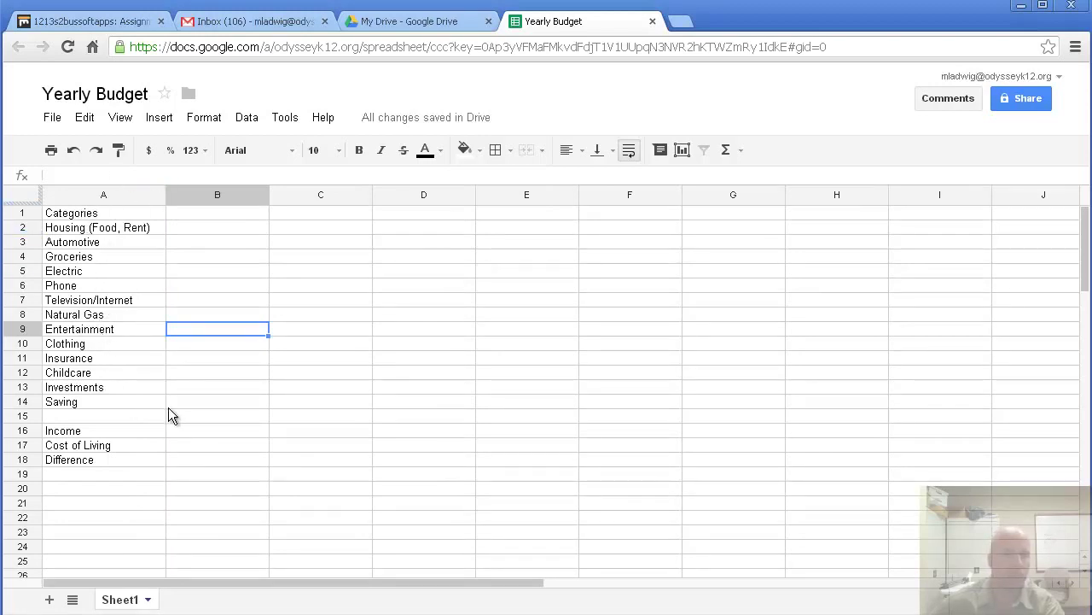
# - Enter January as the first month heading in B1, clearing an accidental copy in C1:E1
pyautogui.click(185, 211)
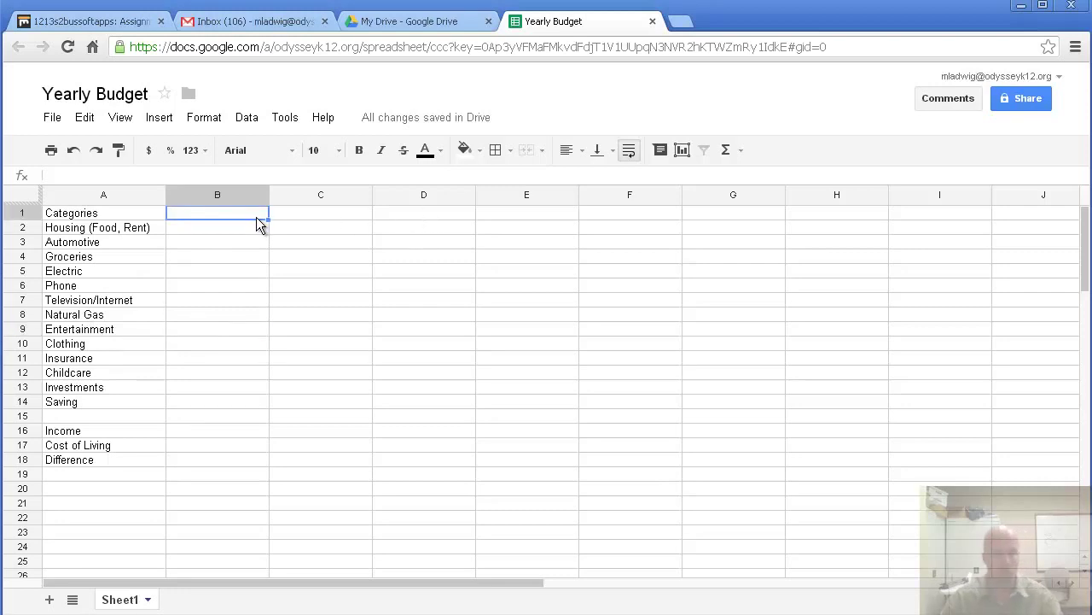
pyautogui.write('January')
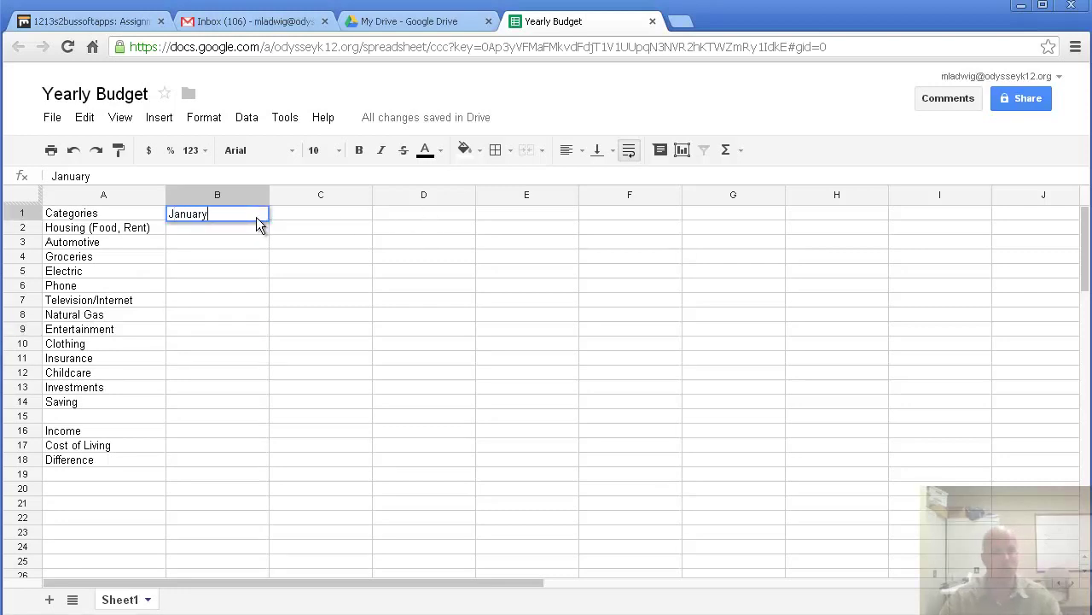
pyautogui.click(253, 244)
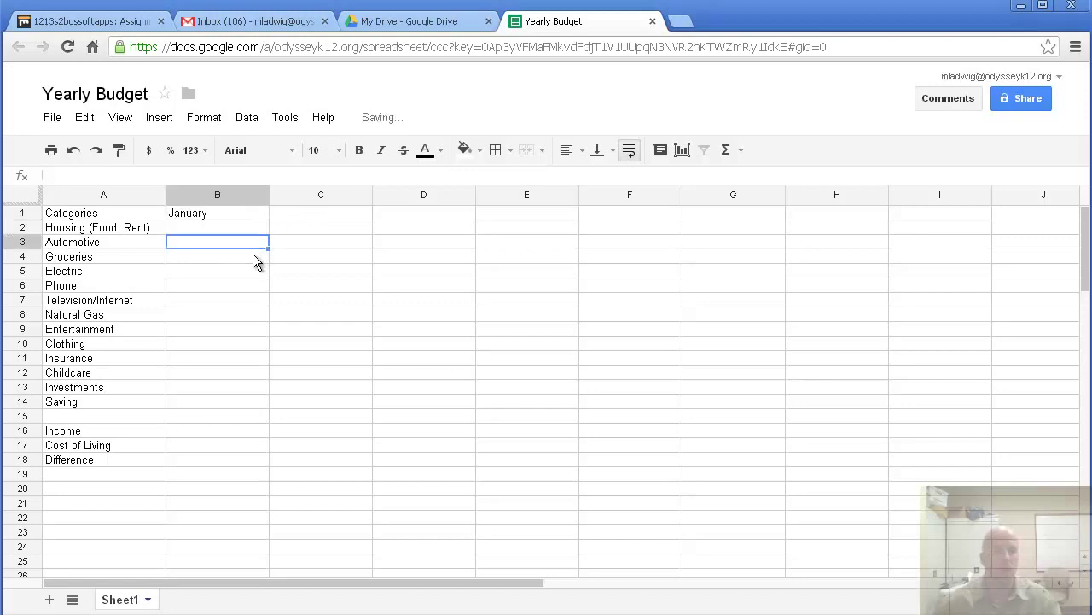
pyautogui.click(201, 215)
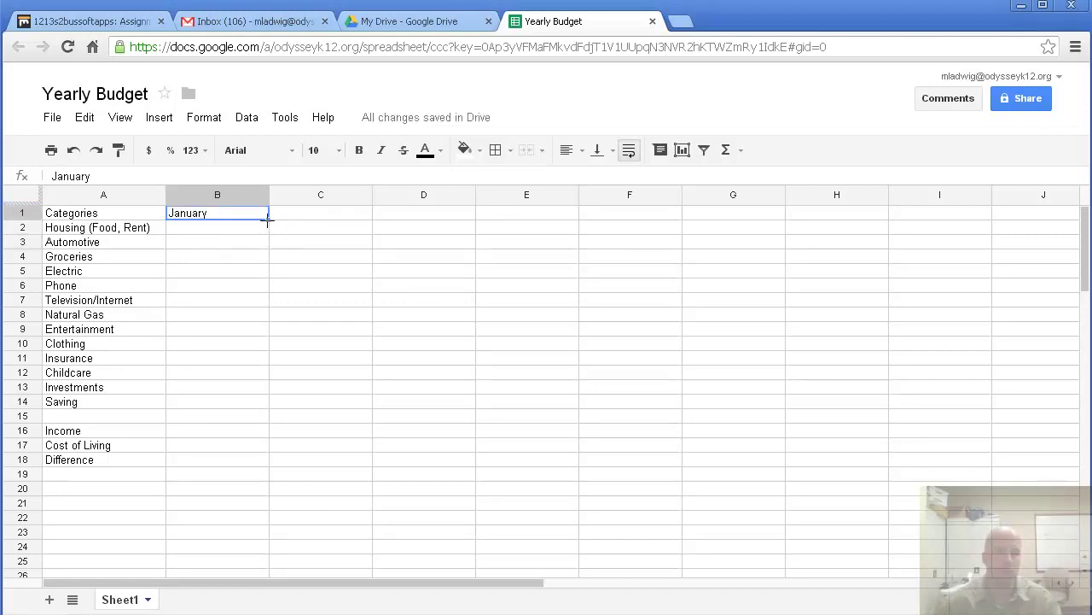
pyautogui.moveTo(538, 219); pyautogui.dragTo(539, 218)
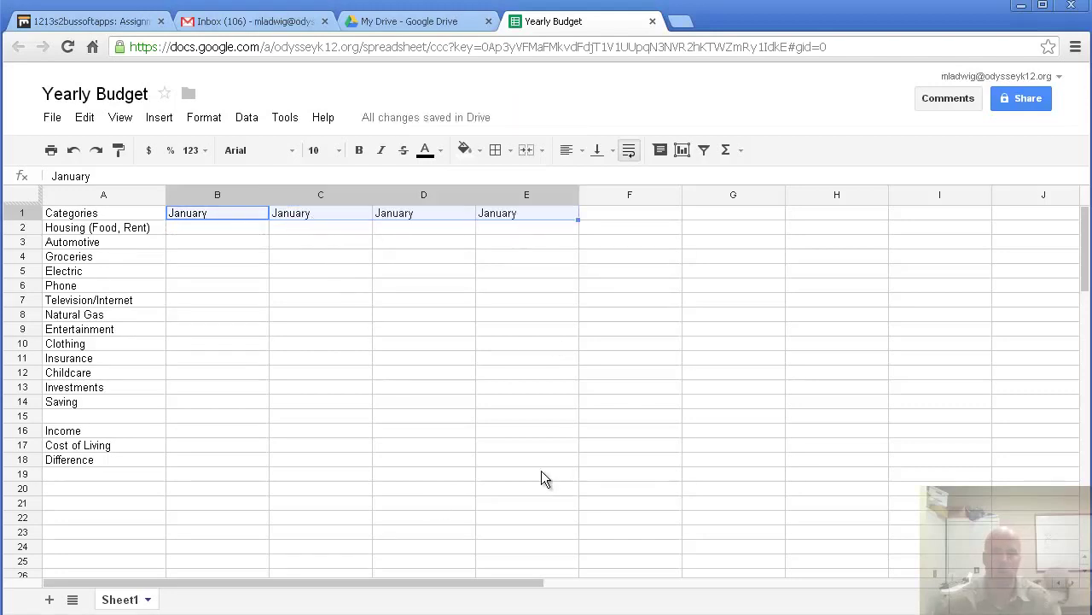
pyautogui.click(331, 215)
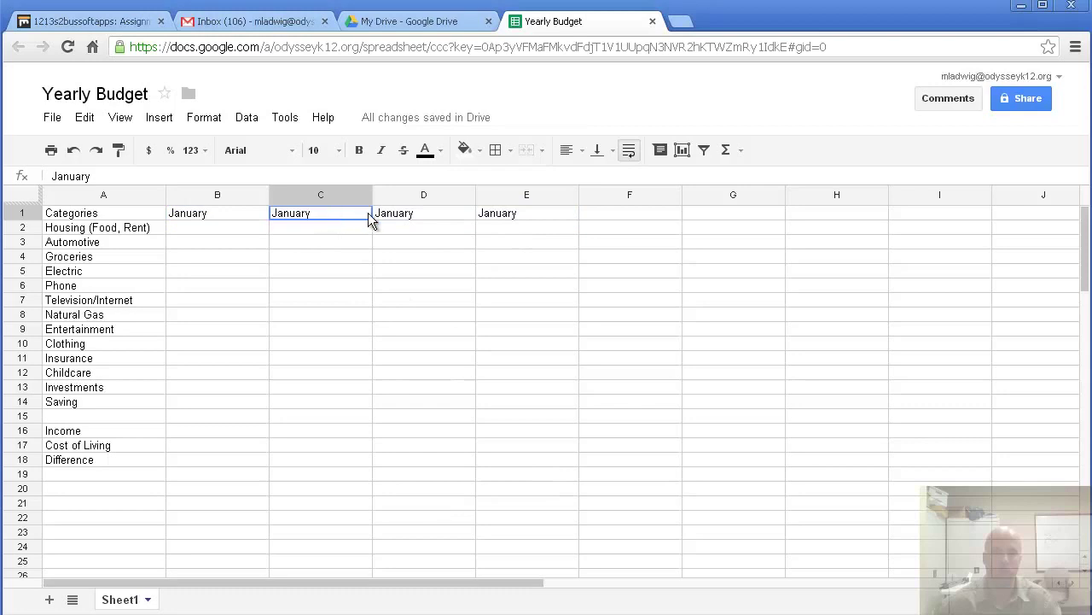
pyautogui.keyDown('shift'); pyautogui.click(503, 218); pyautogui.keyUp('shift')
pyautogui.press('Delete')
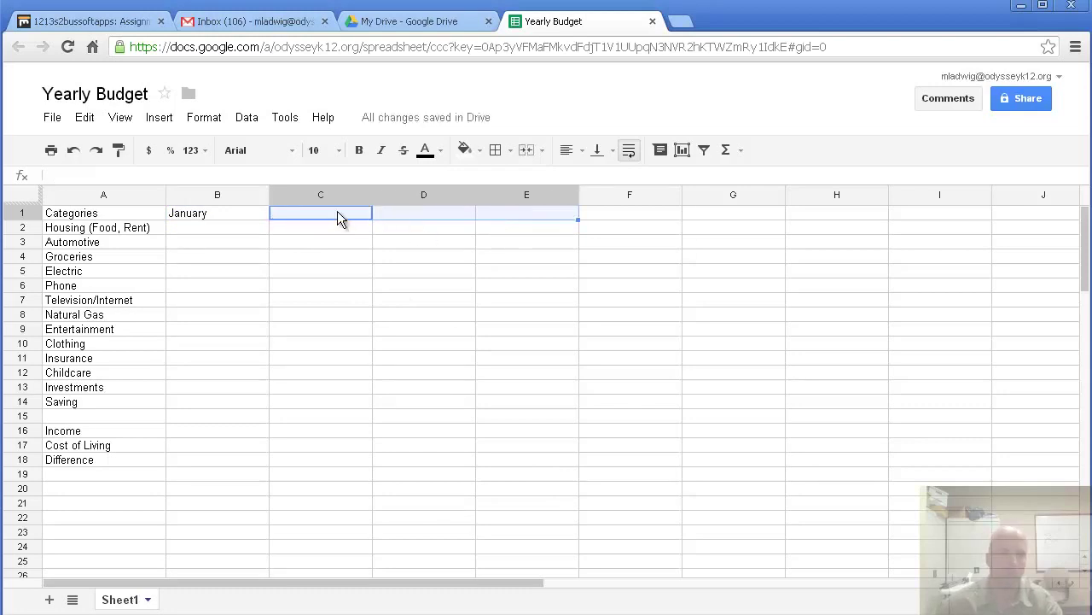
# - Add February in C1 and auto-fill the month headings across row 1 through December
pyautogui.click(336, 212)
pyautogui.write('February')
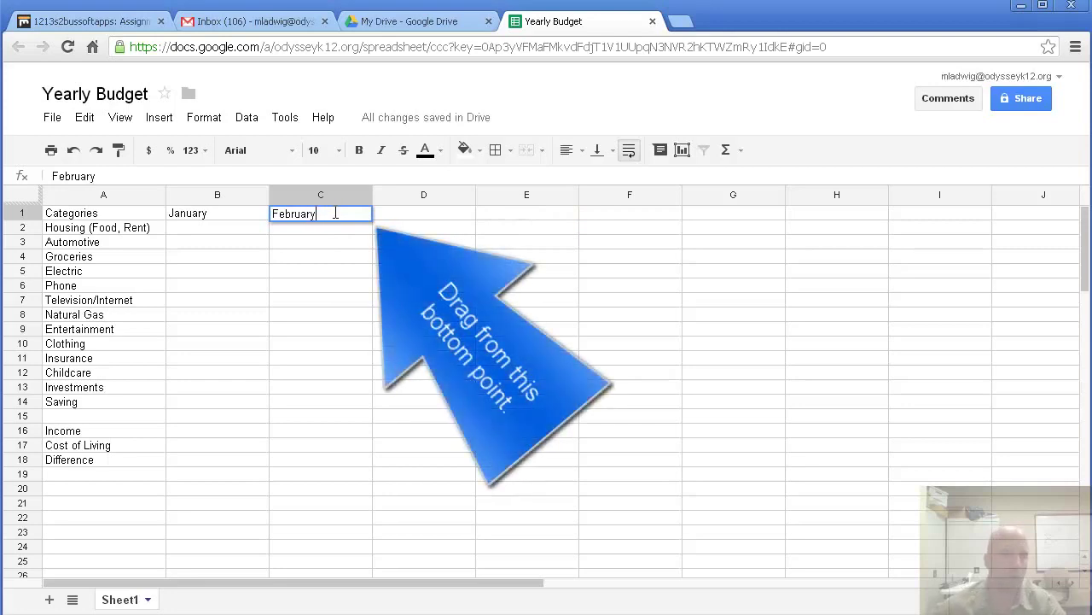
pyautogui.press('Return')
pyautogui.moveTo(250, 213); pyautogui.dragTo(299, 216)
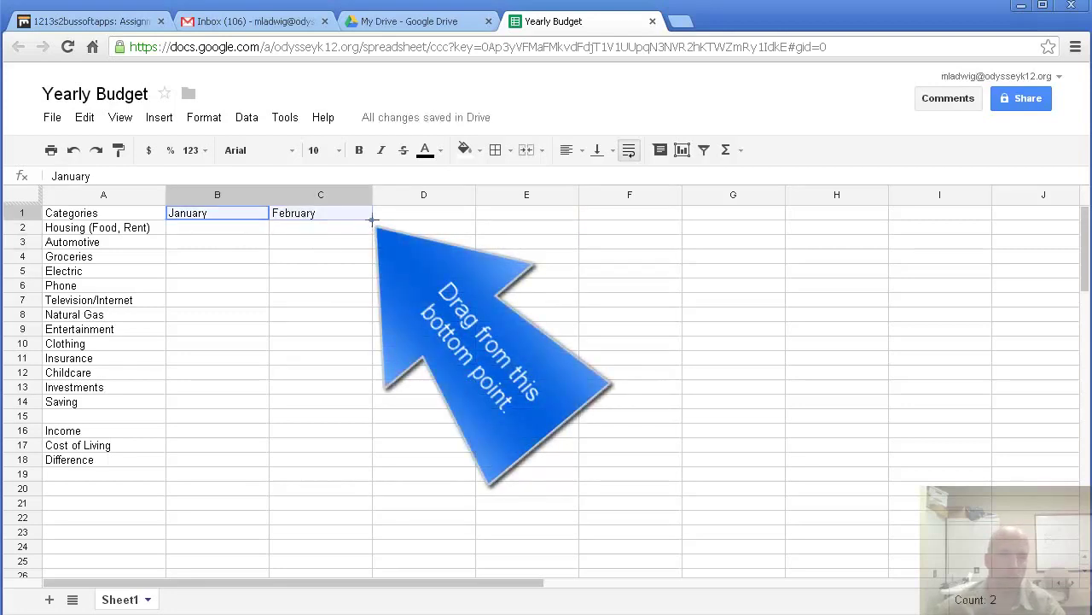
pyautogui.moveTo(372, 219); pyautogui.dragTo(1004, 219)
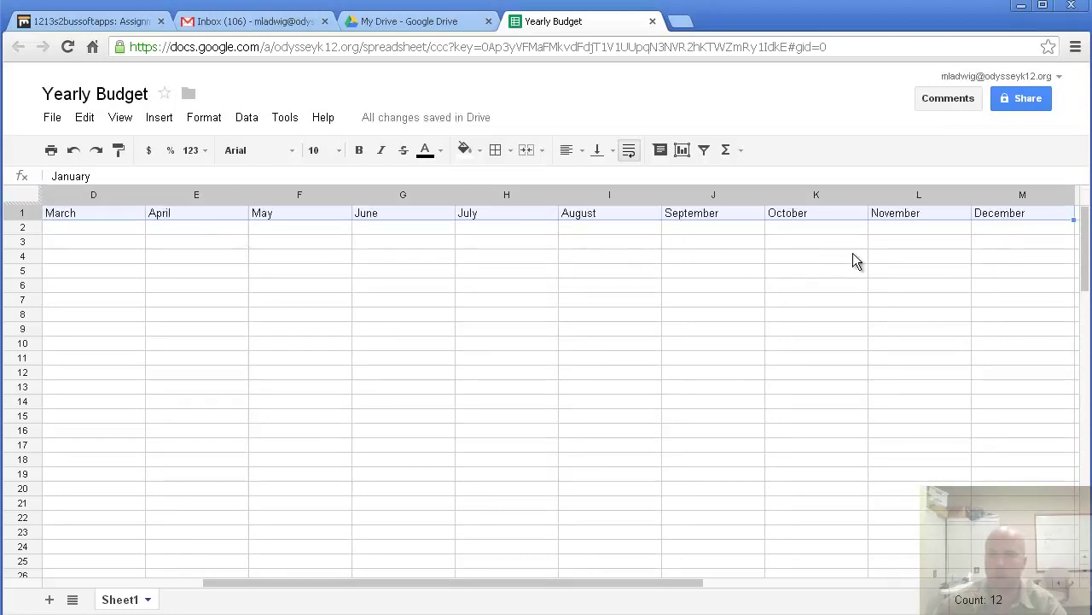
pyautogui.moveTo(642, 587); pyautogui.dragTo(404, 592)
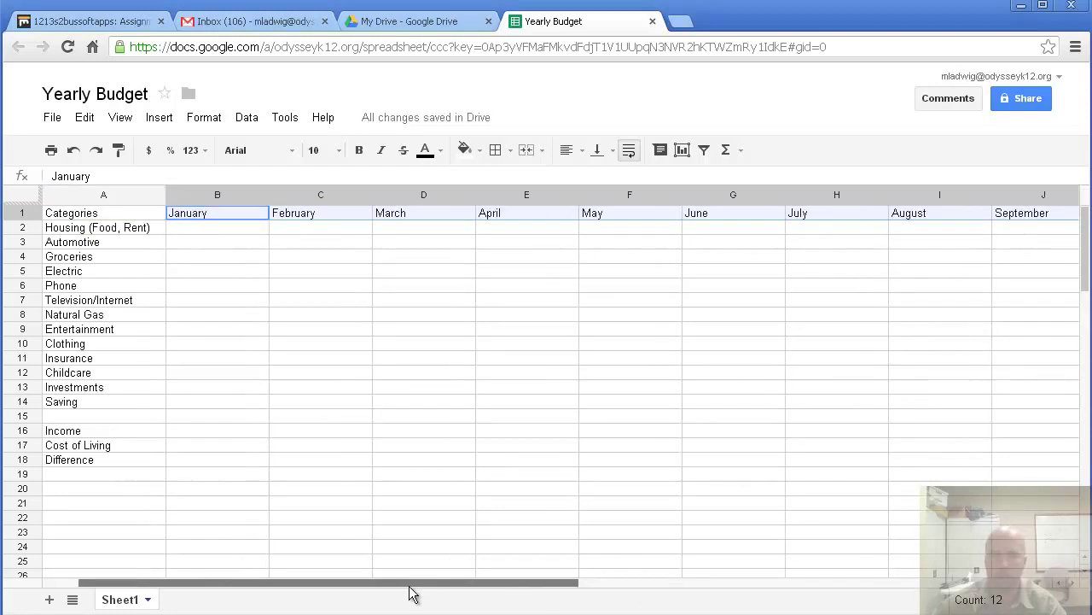
pyautogui.click(410, 458)
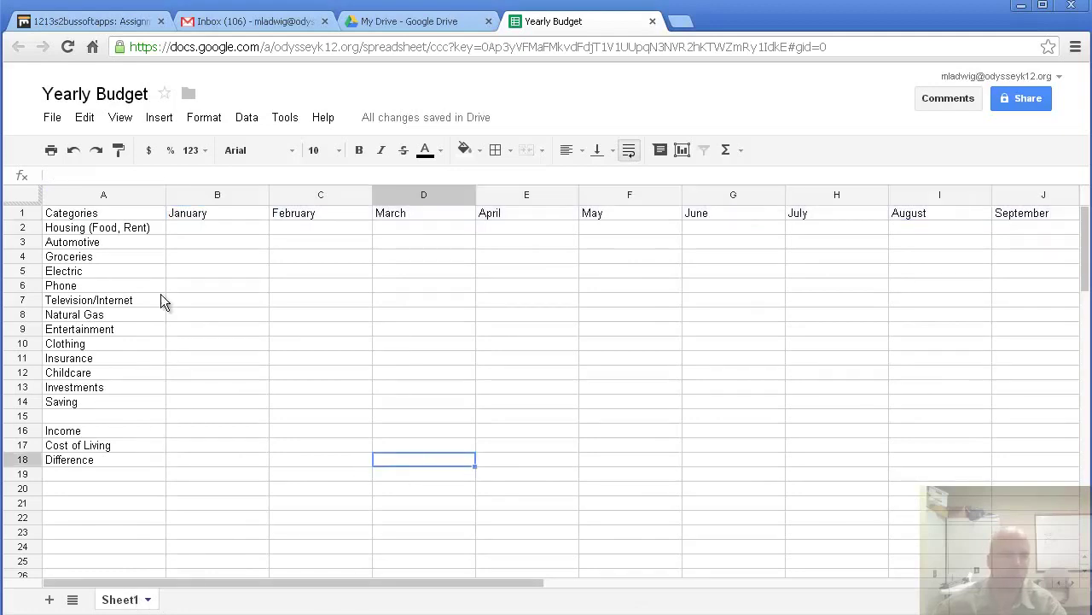
pyautogui.click(215, 229)
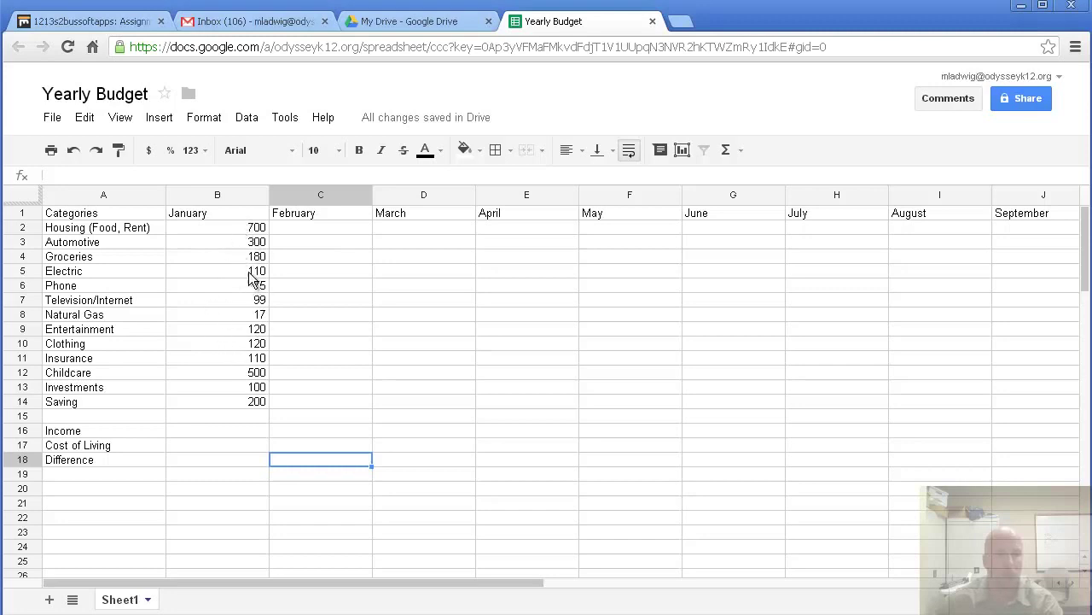
# - Enter January's income of 2700 in cell B16
pyautogui.click(243, 431)
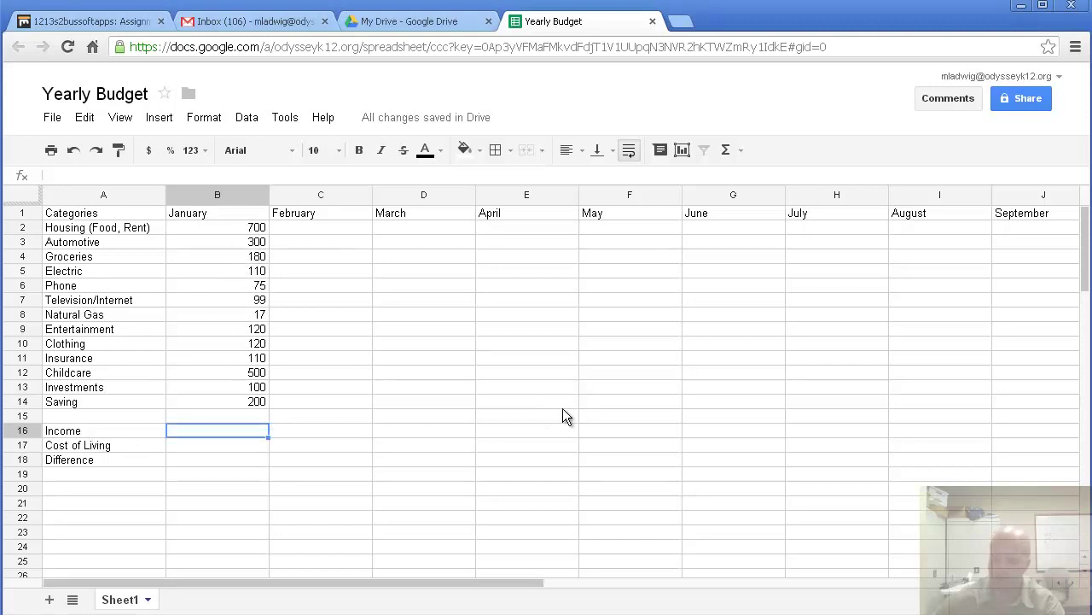
pyautogui.write('2700')
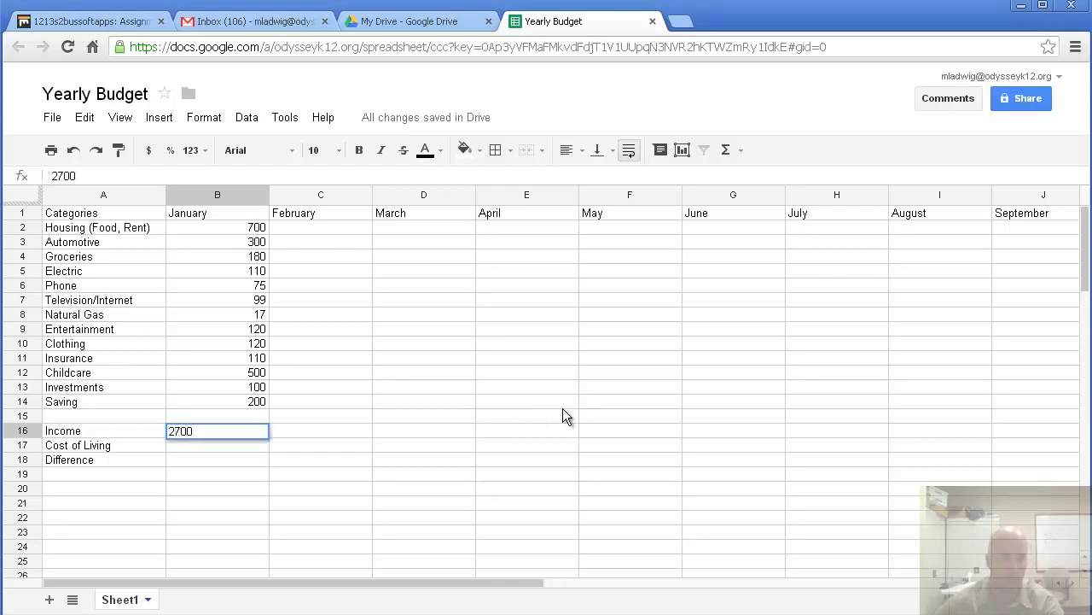
pyautogui.press('Return')
pyautogui.press('Return')
pyautogui.press('Return')
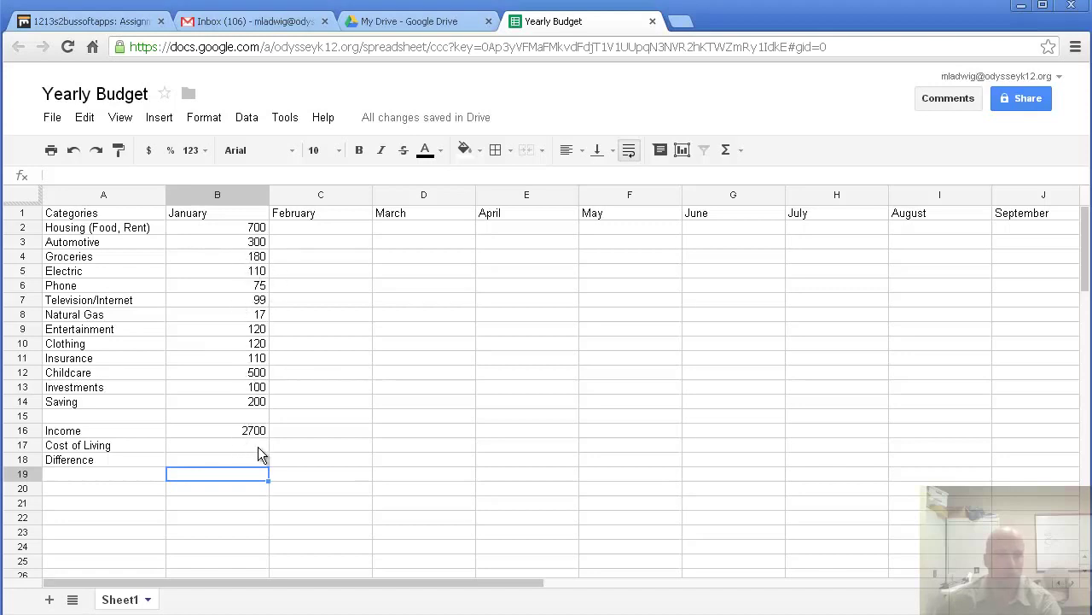
# - Put =SUM(B2:B14) in B17 as January's Cost of Living, giving 2631
pyautogui.click(252, 445)
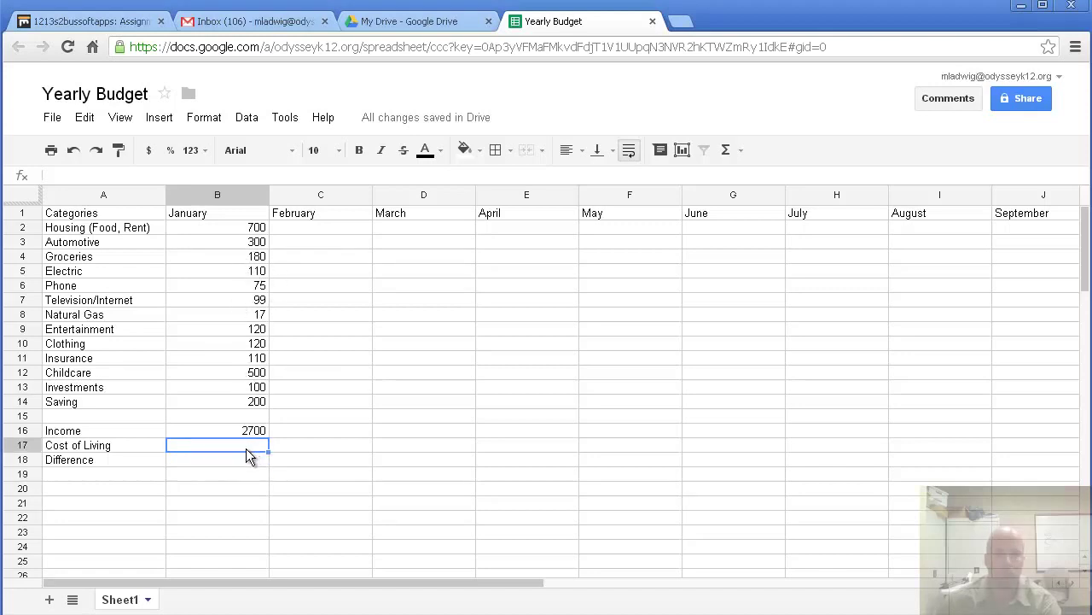
pyautogui.click(741, 151)
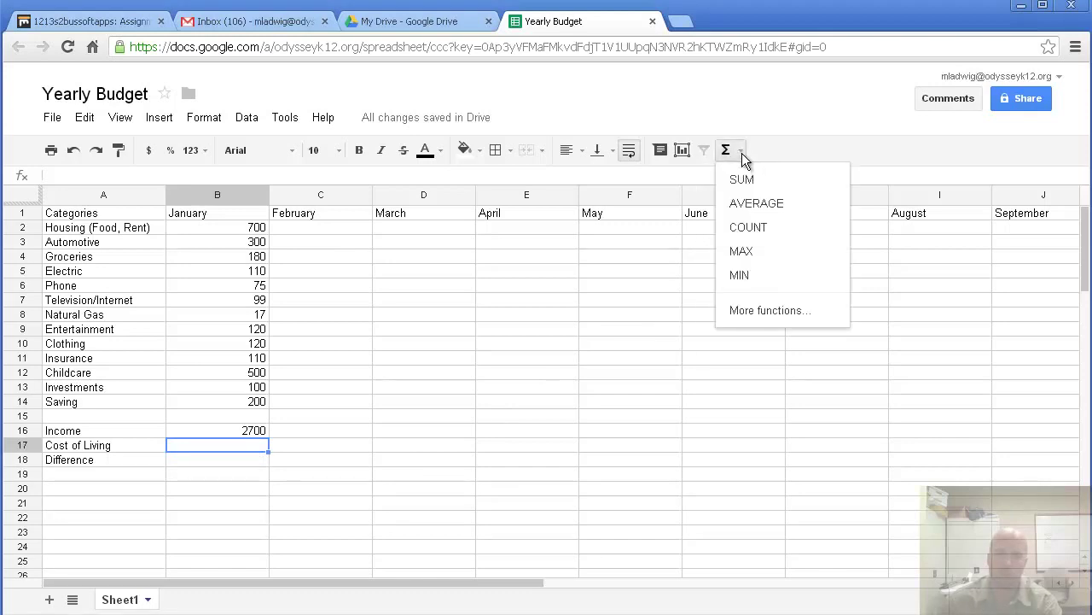
pyautogui.click(747, 182)
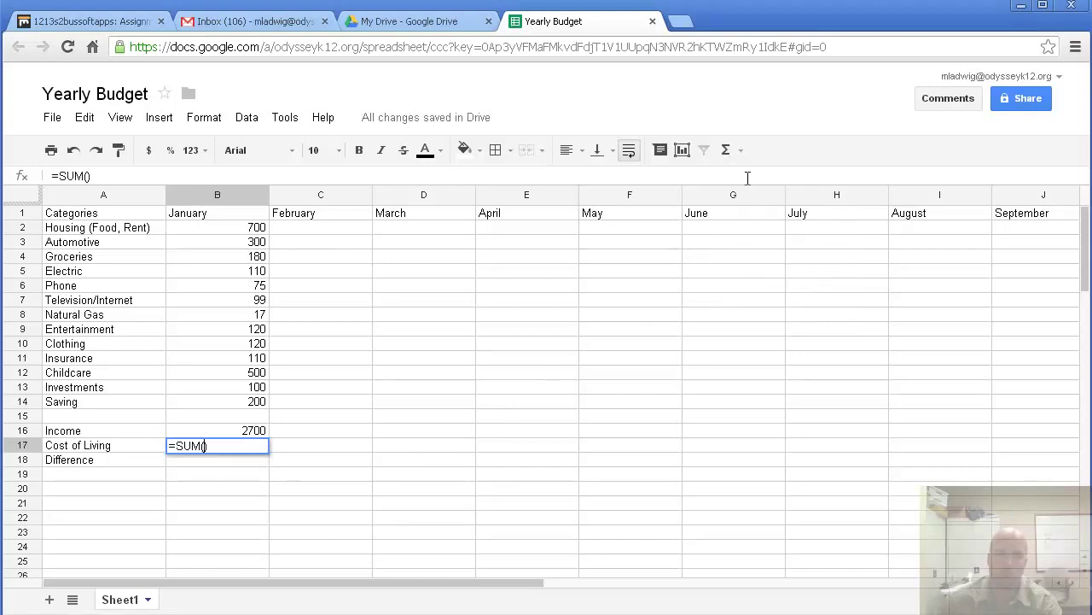
pyautogui.moveTo(259, 227); pyautogui.dragTo(263, 404)
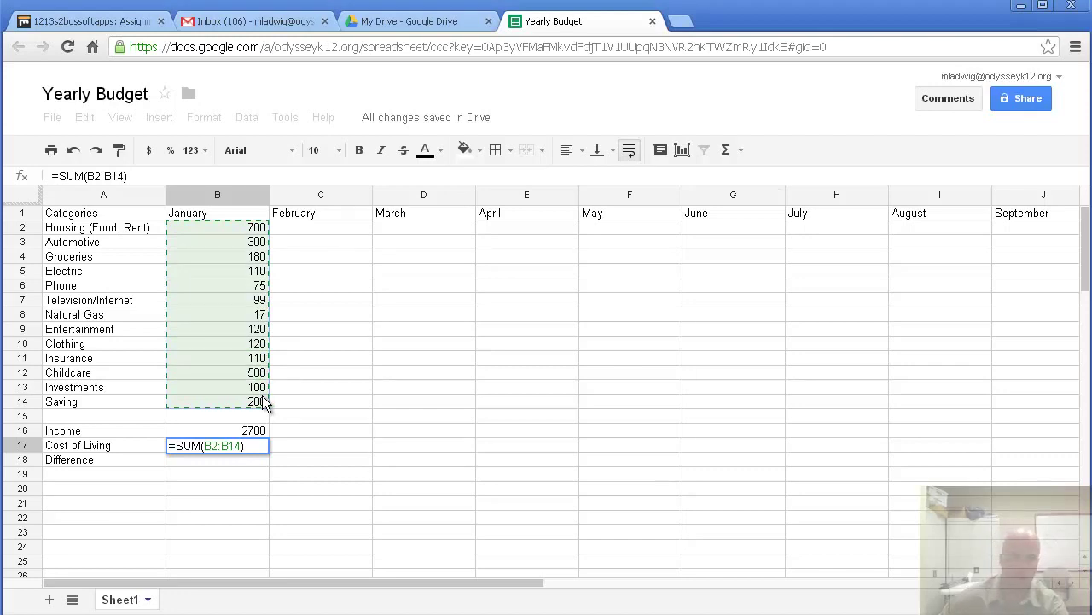
pyautogui.press('Return')
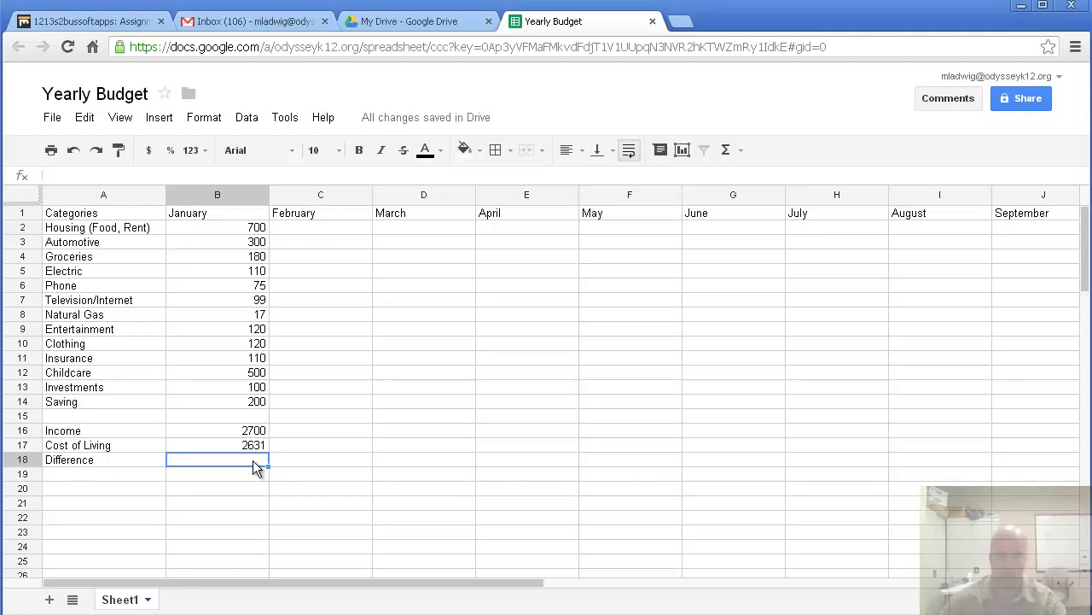
# - Enter =B16-B17 in B18 as January's Difference
pyautogui.write('=')
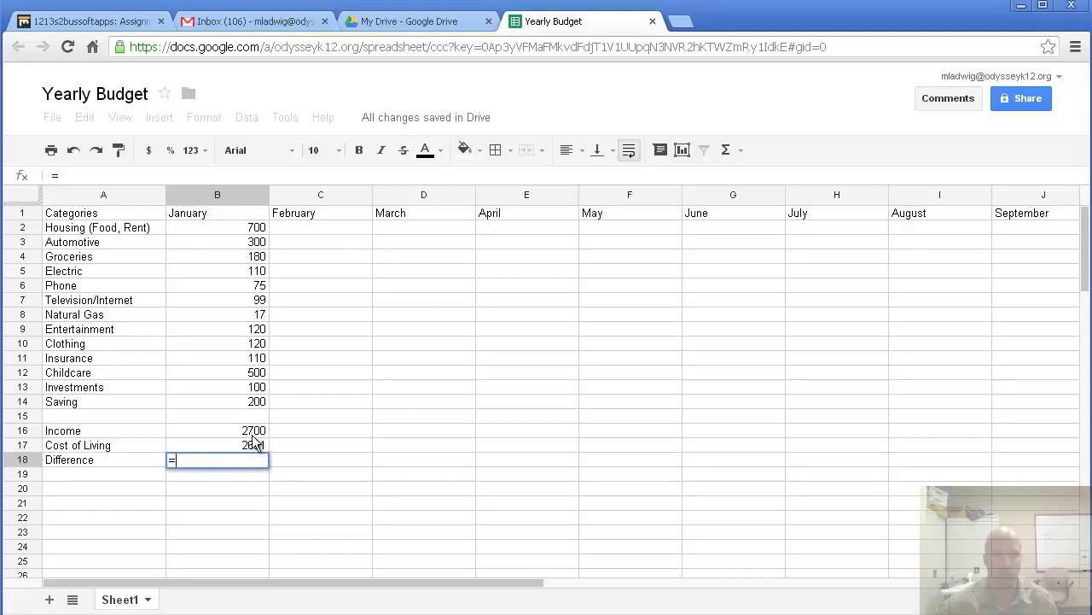
pyautogui.click(254, 432)
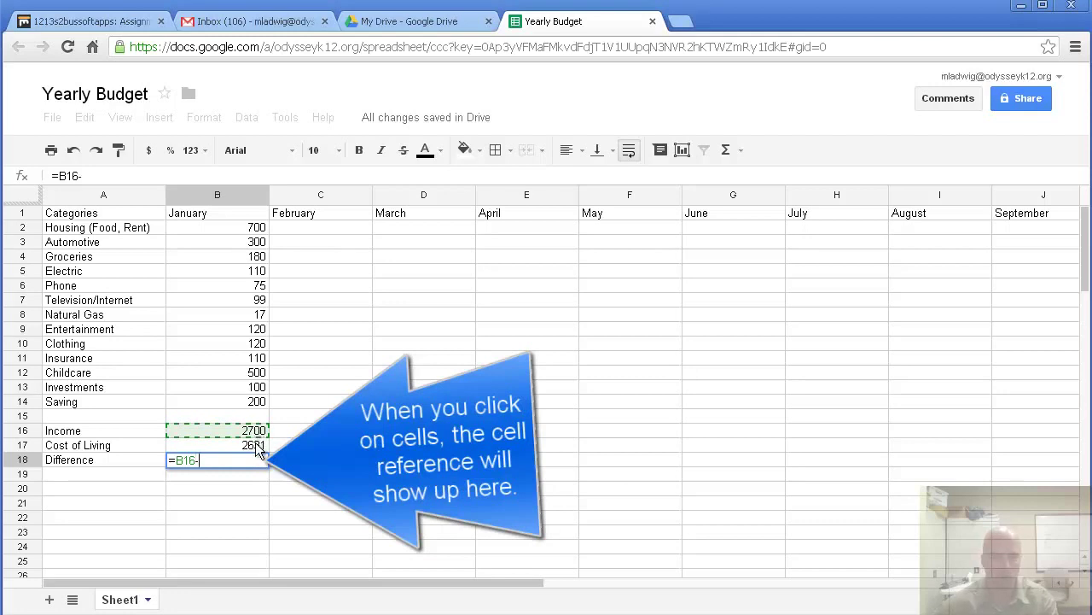
pyautogui.click(258, 449)
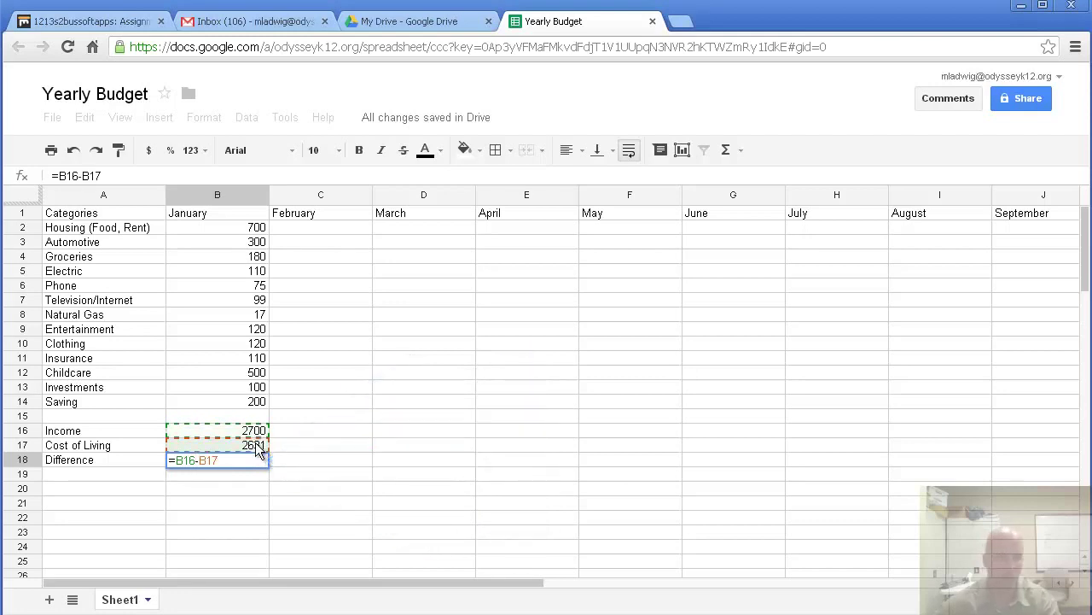
pyautogui.press('Return')
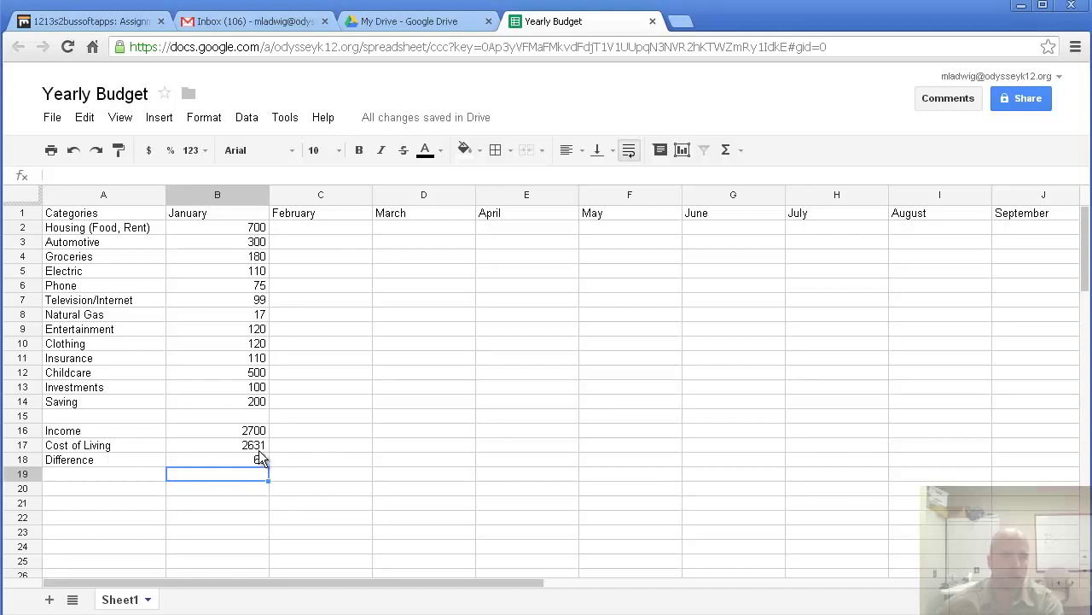
# - Change the Groceries amount in B4 to 120, so Difference becomes 129
pyautogui.click(256, 259)
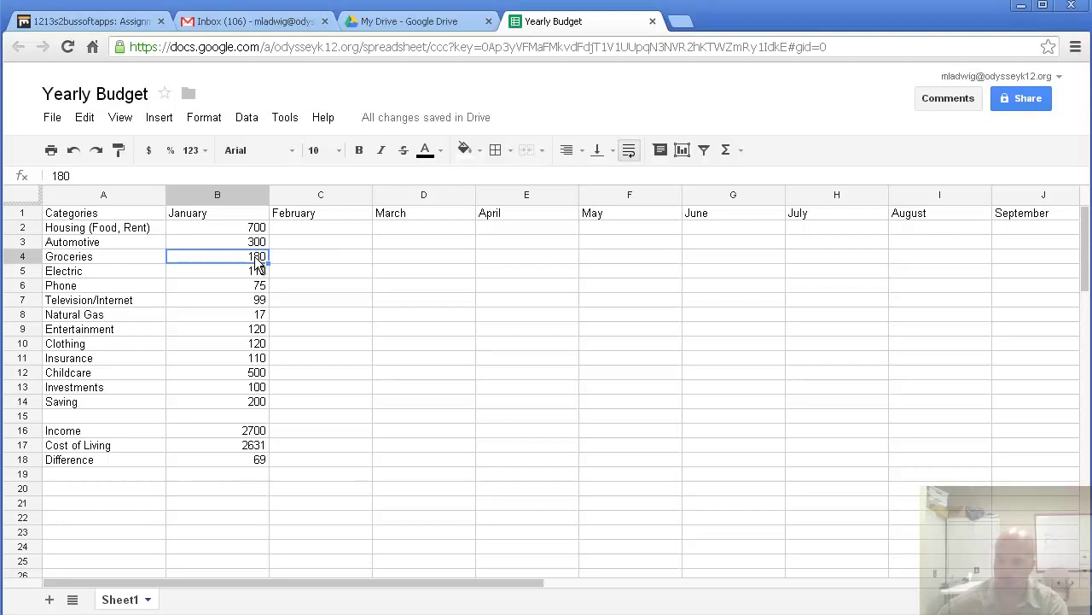
pyautogui.write('120')
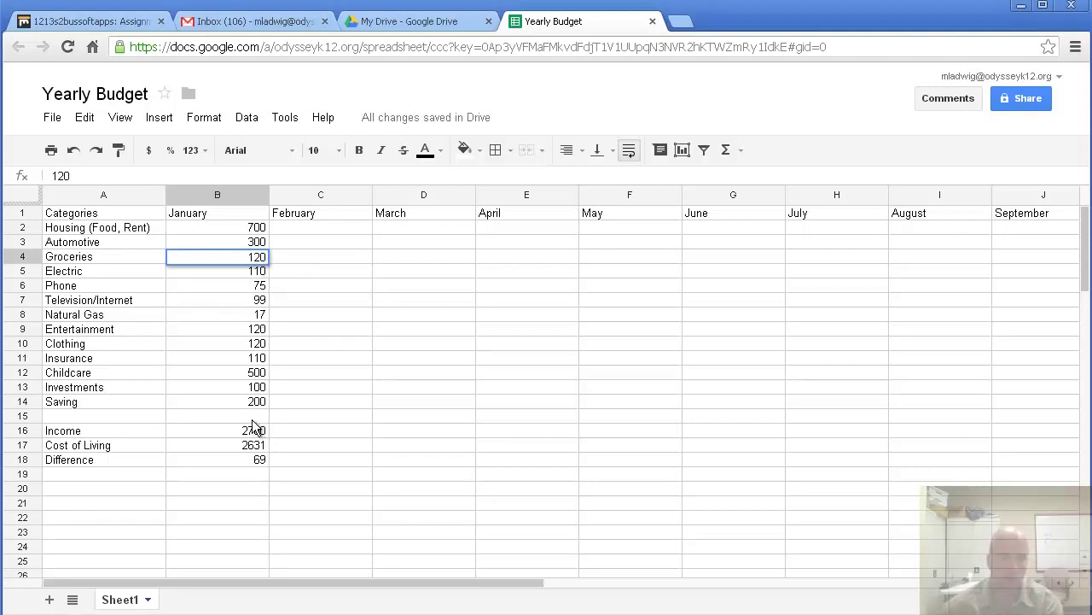
pyautogui.press('Return')
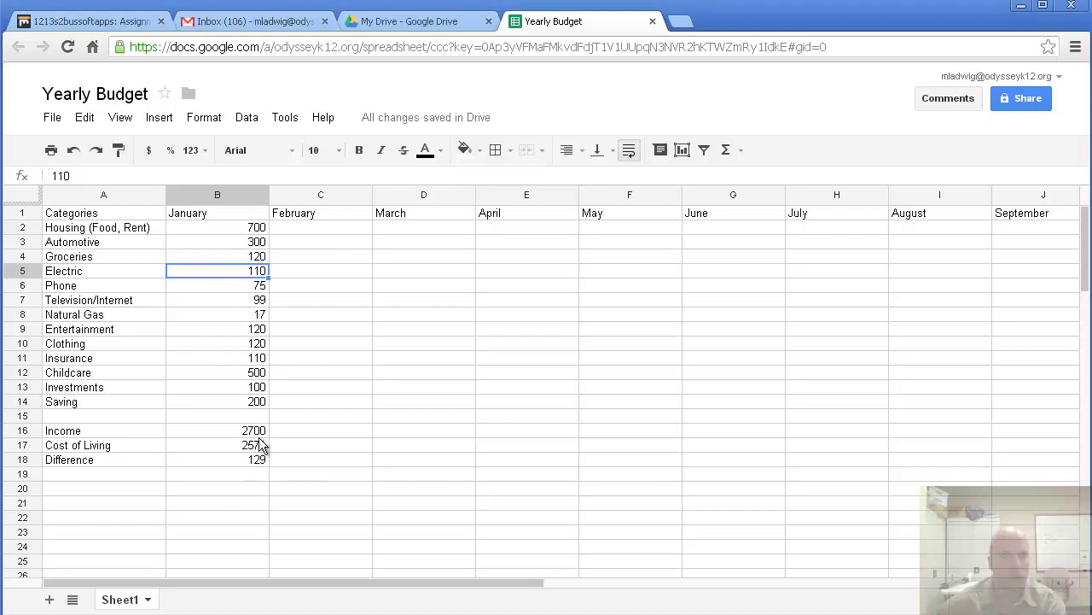
# - Format January's figures in B2:B18 as dollar currency
pyautogui.moveTo(256, 229); pyautogui.dragTo(258, 462)
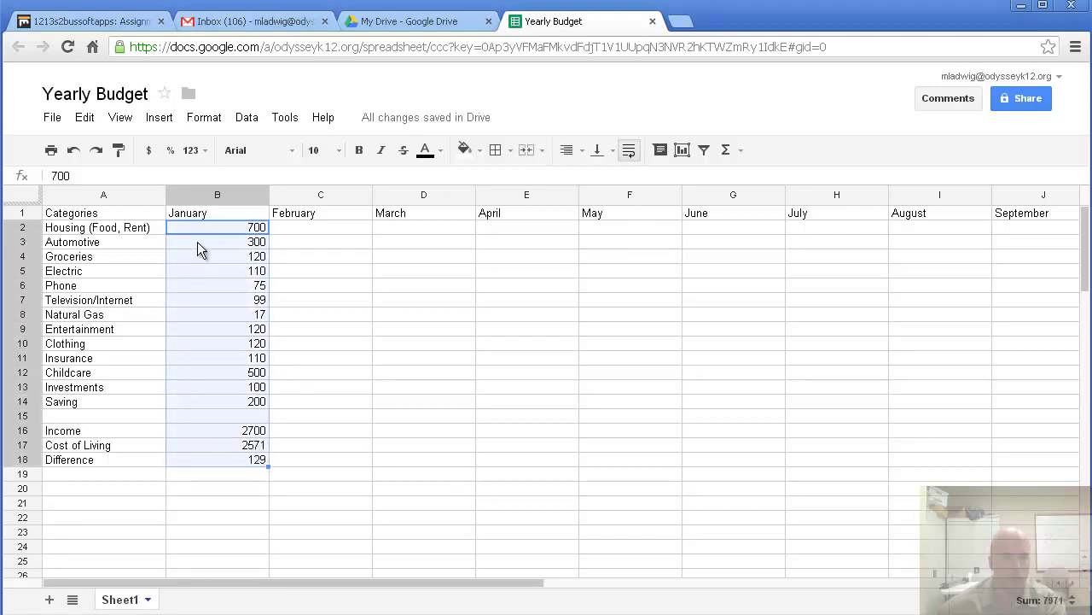
pyautogui.click(147, 152)
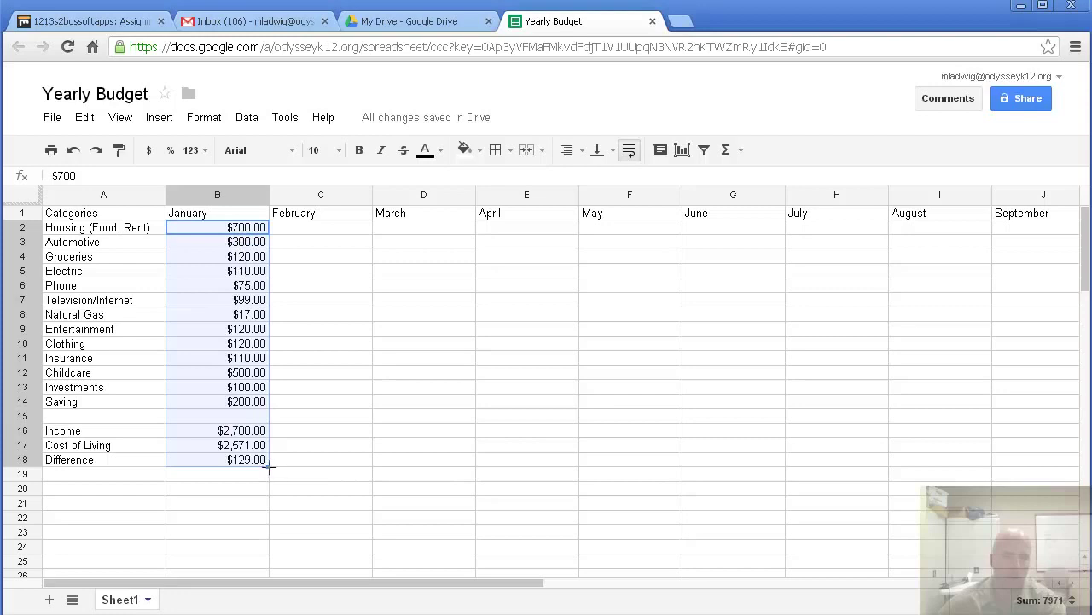
# - Fill column B's amounts and formulas right through December in column M, then check the copies
pyautogui.moveTo(527, 465); pyautogui.dragTo(853, 472)
pyautogui.moveTo(1084, 472); pyautogui.dragTo(927, 459)
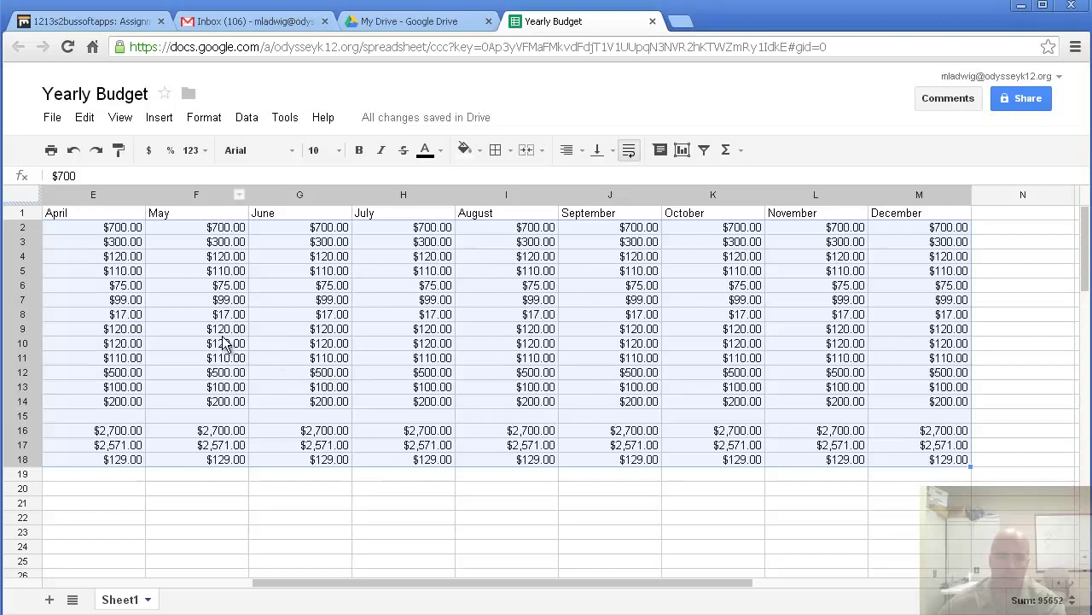
pyautogui.click(224, 432)
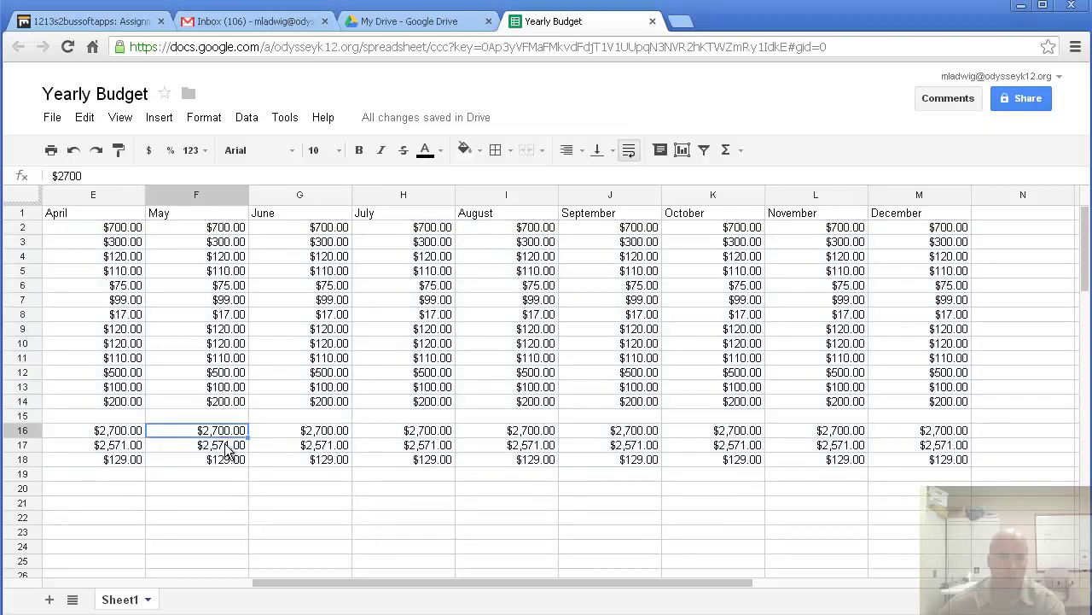
pyautogui.click(225, 445)
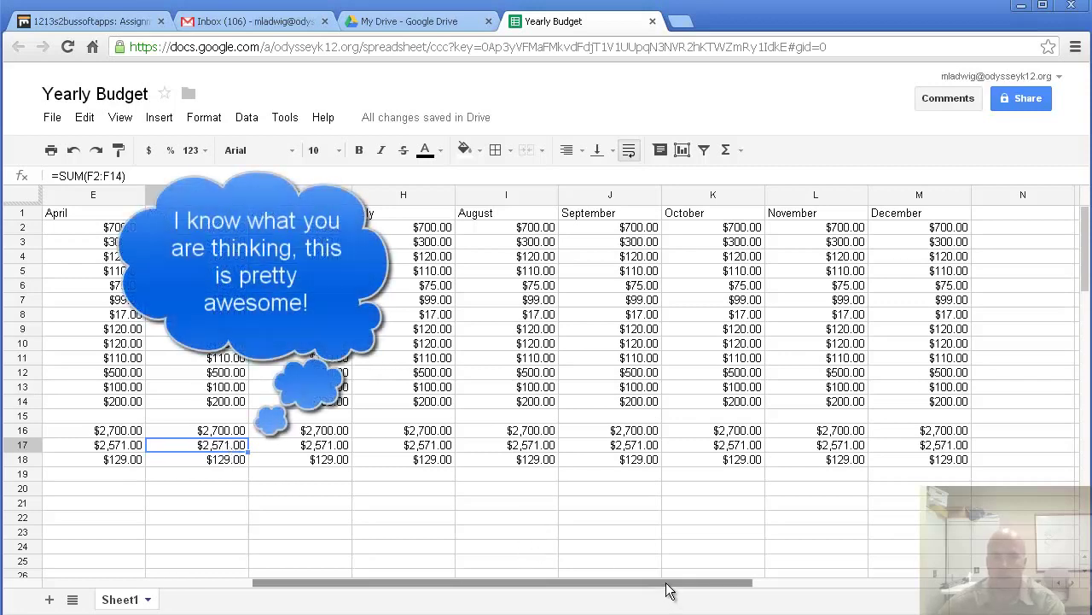
pyautogui.moveTo(668, 589); pyautogui.dragTo(761, 587)
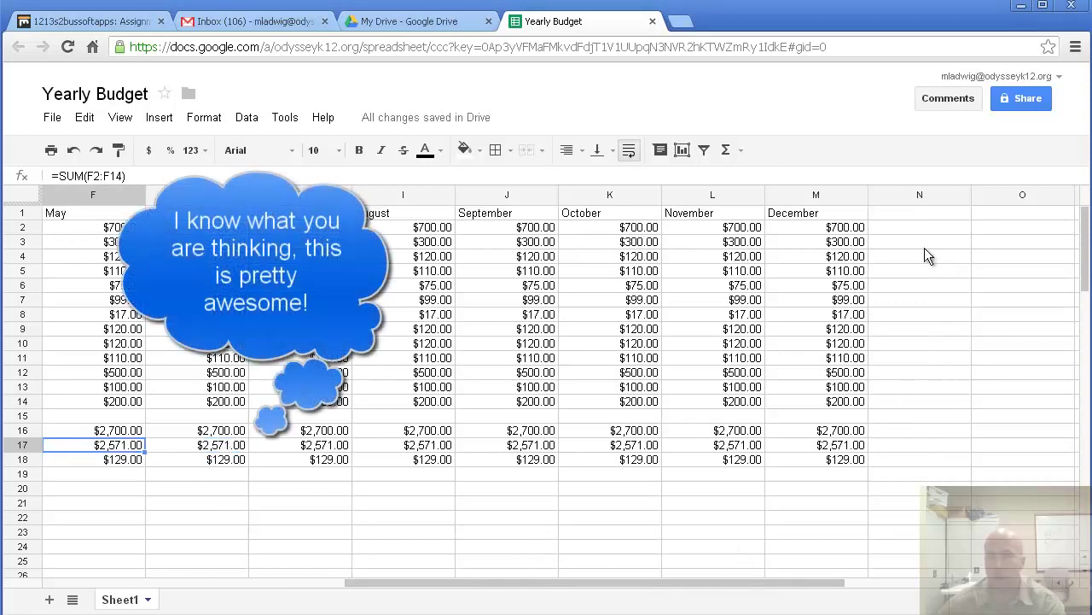
# - Add a Total heading in N1 and sum Housing across all twelve months in N2
pyautogui.click(917, 213)
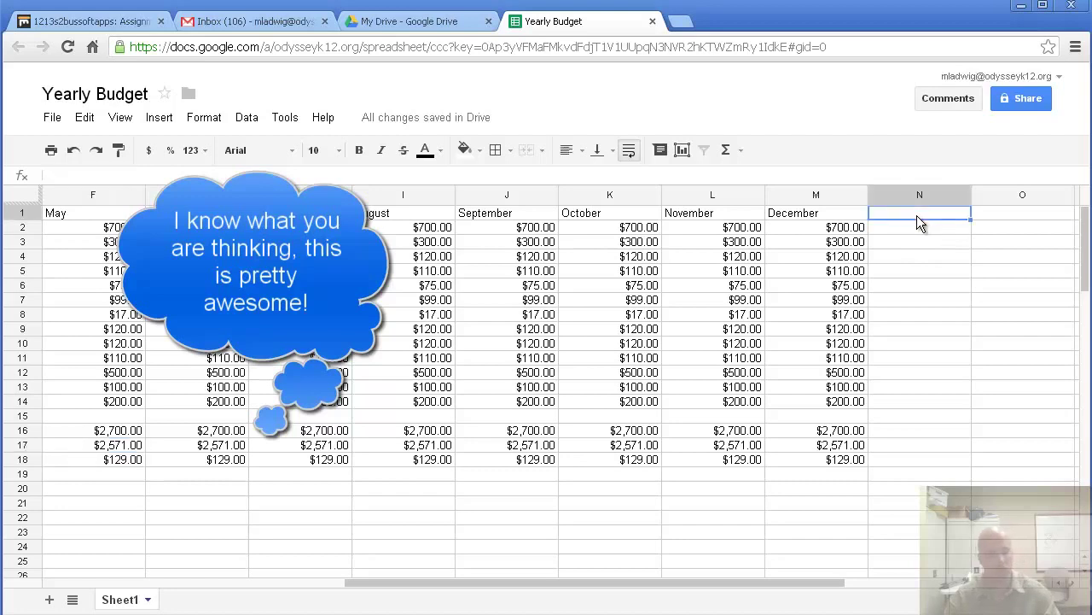
pyautogui.write('Total')
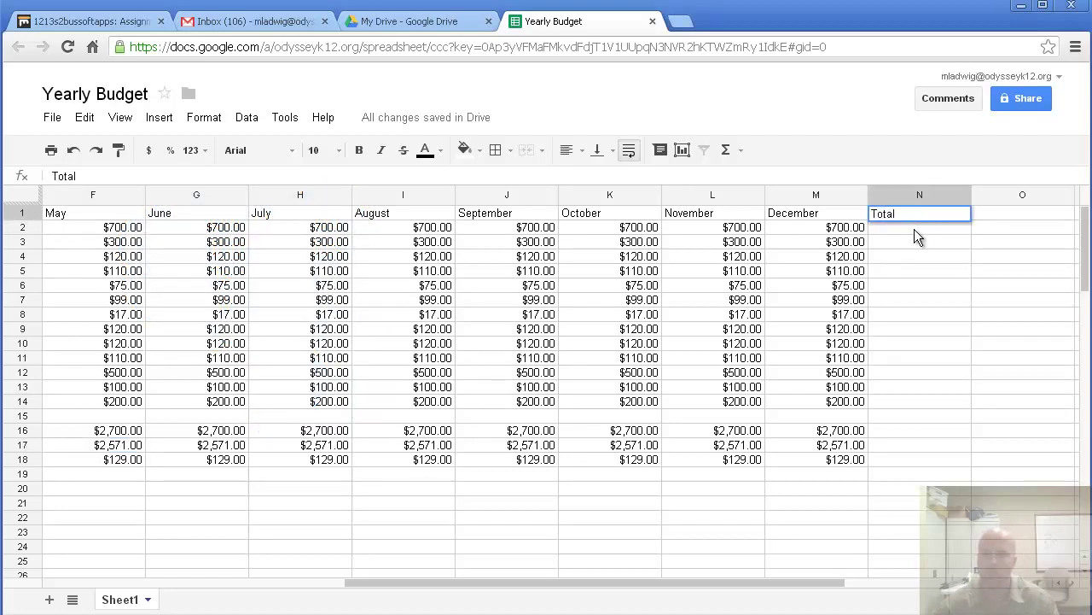
pyautogui.press('Return')
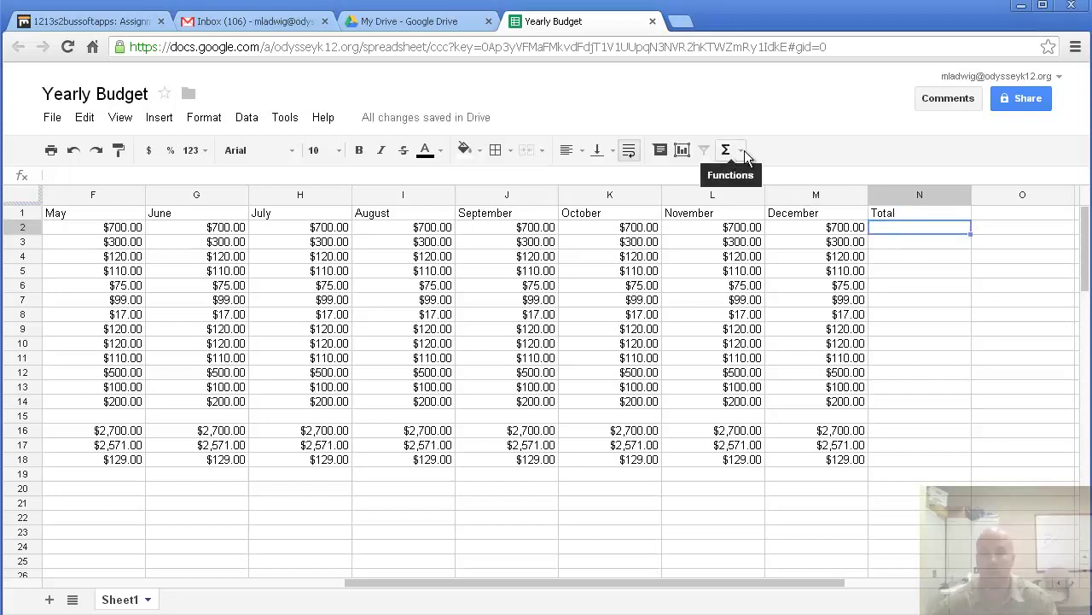
pyautogui.click(741, 152)
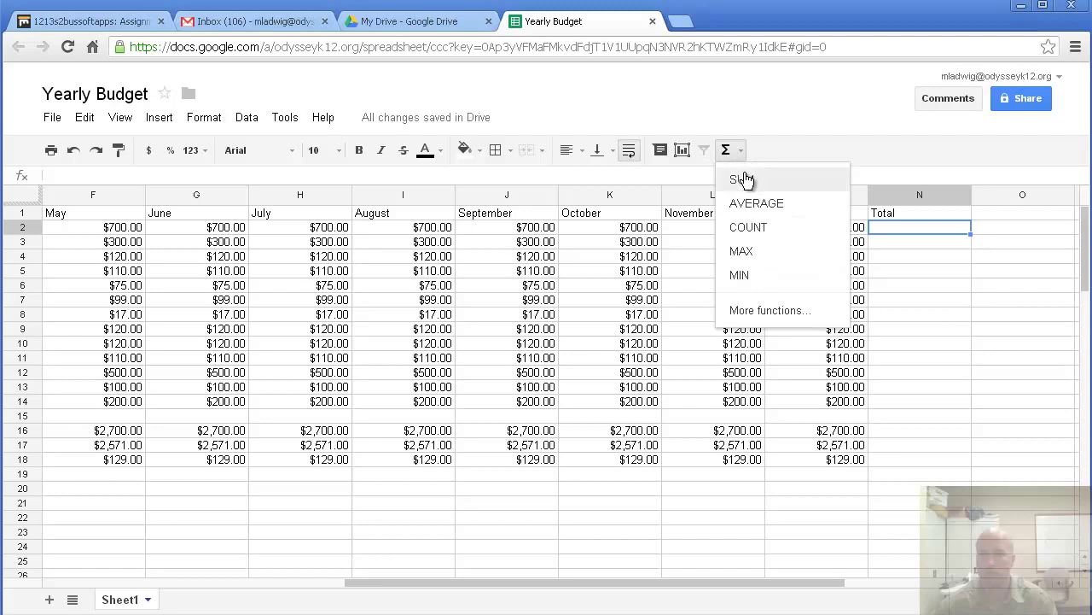
pyautogui.click(741, 178)
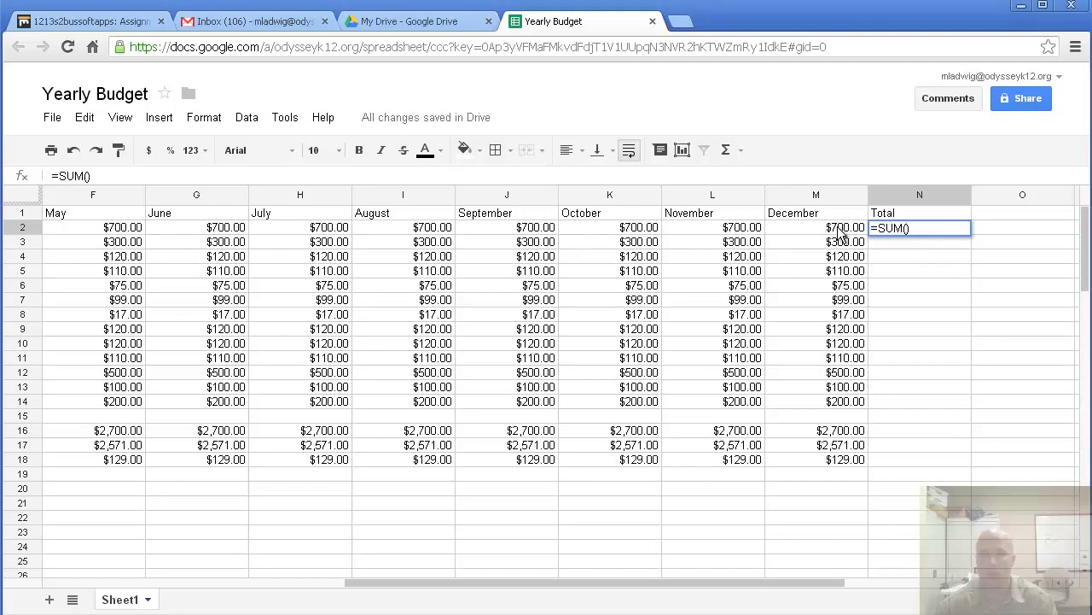
pyautogui.moveTo(841, 232); pyautogui.dragTo(215, 232)
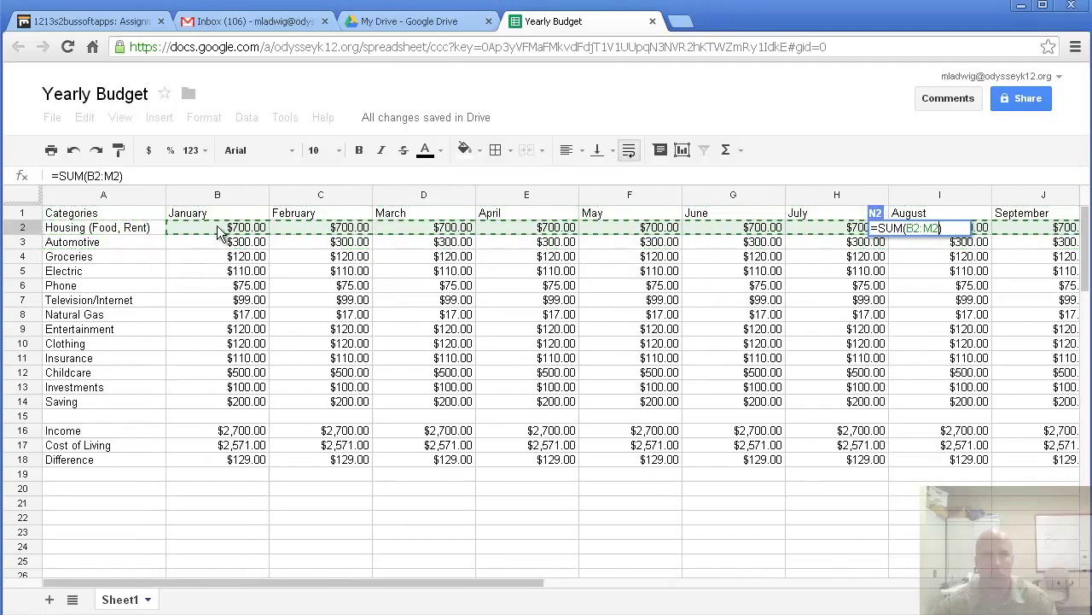
pyautogui.press('Return')
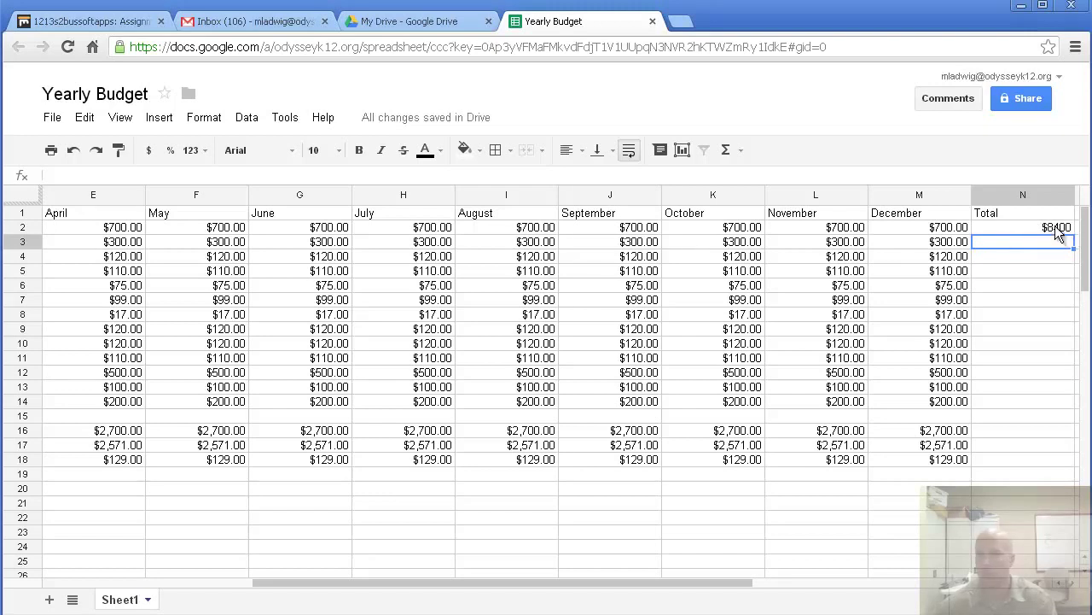
# - Copy the yearly total formula down to row 18 and delete the total in empty row 15
pyautogui.click(1058, 230)
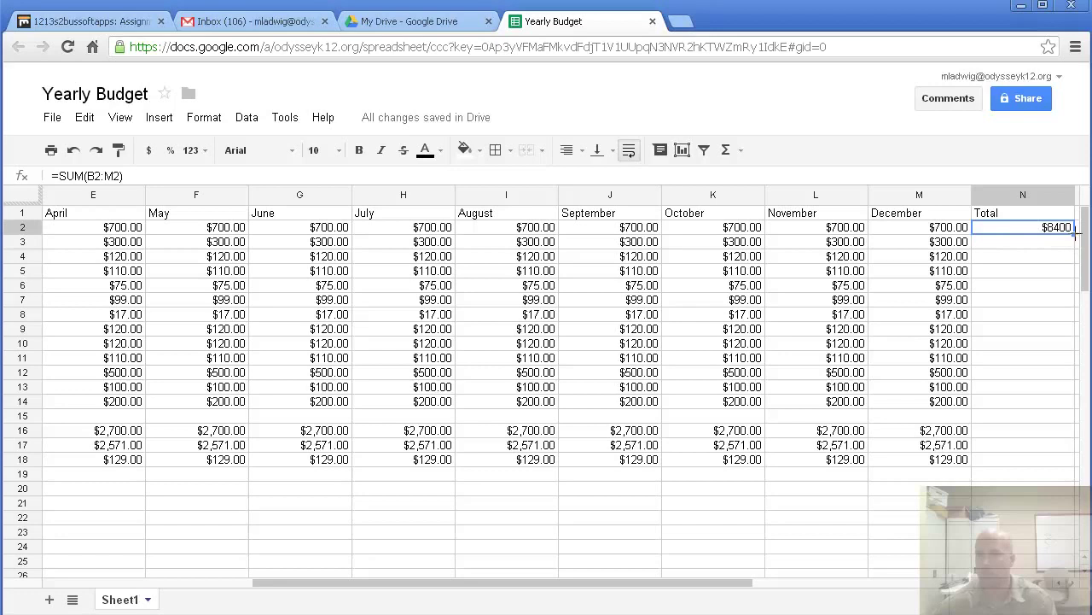
pyautogui.moveTo(1075, 232); pyautogui.dragTo(1075, 465)
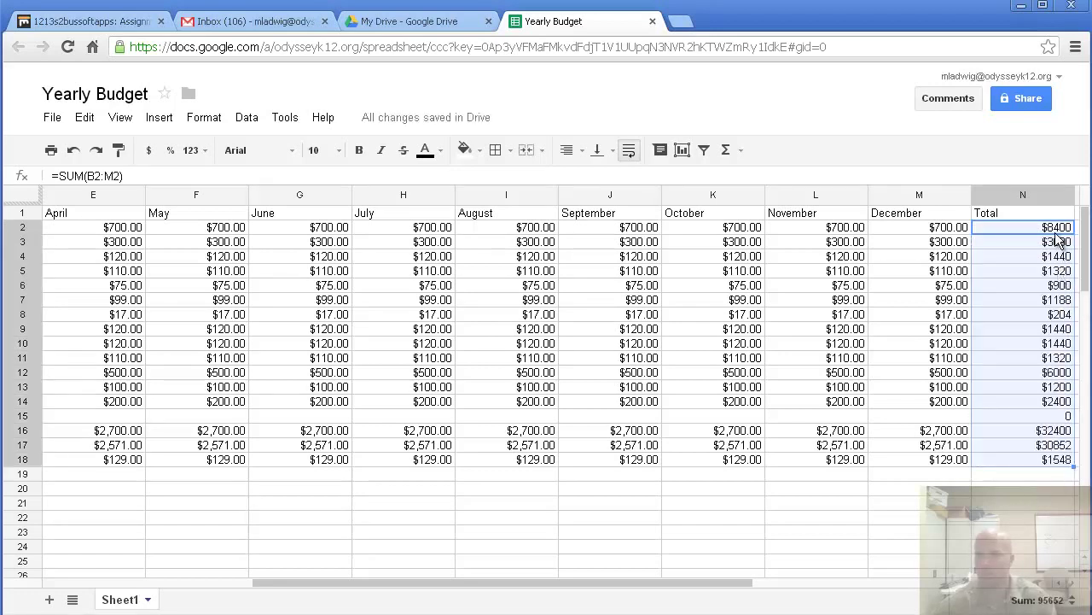
pyautogui.click(1067, 416)
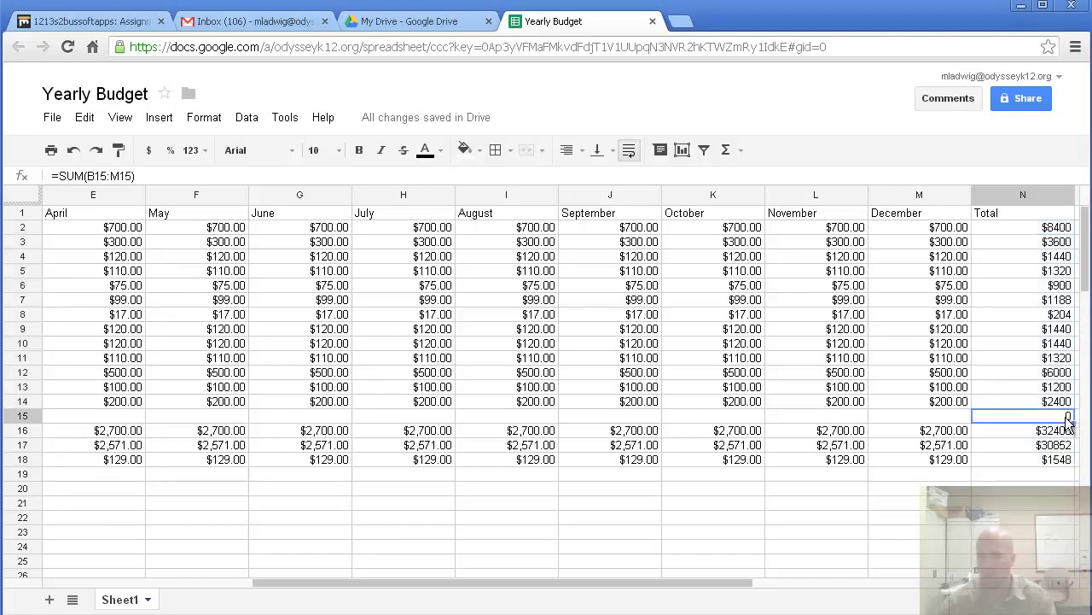
pyautogui.press('Delete')
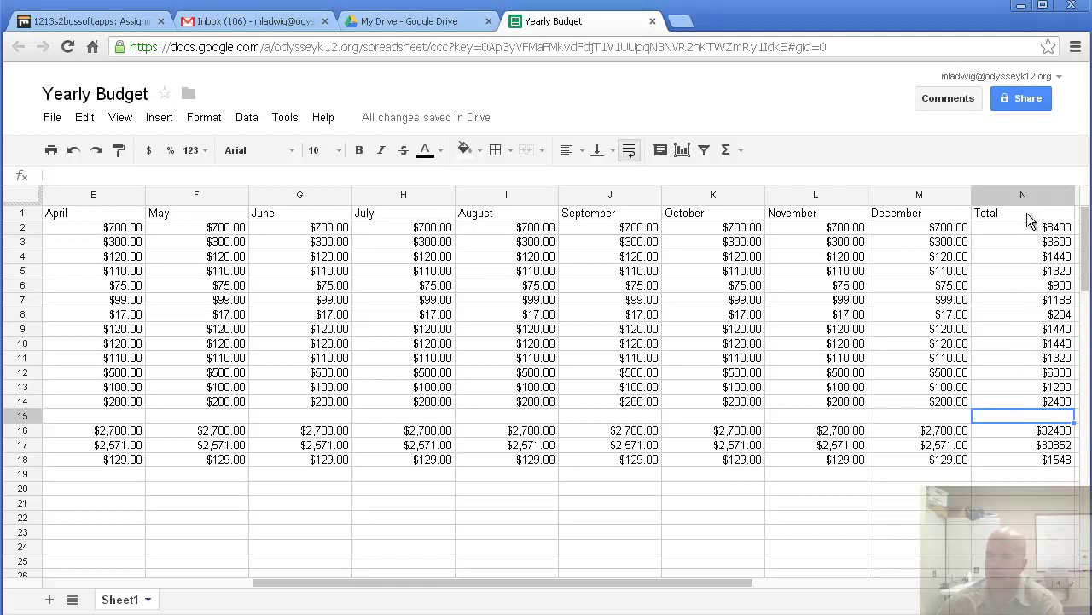
# - Bold the Total column N1:N18 and narrow column N to fit its totals
pyautogui.moveTo(1031, 214); pyautogui.dragTo(1055, 468)
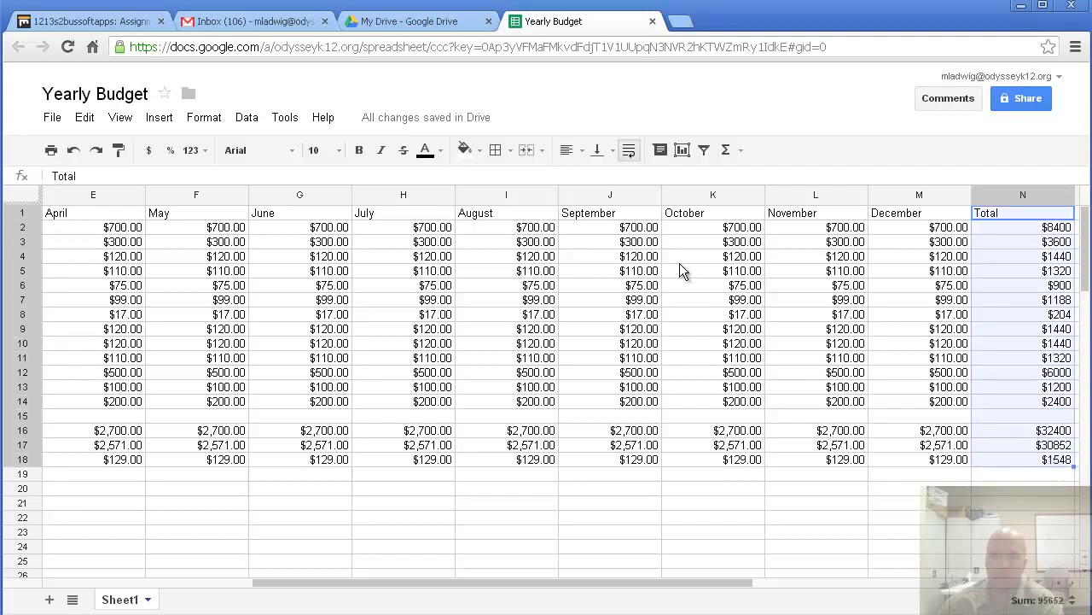
pyautogui.click(358, 152)
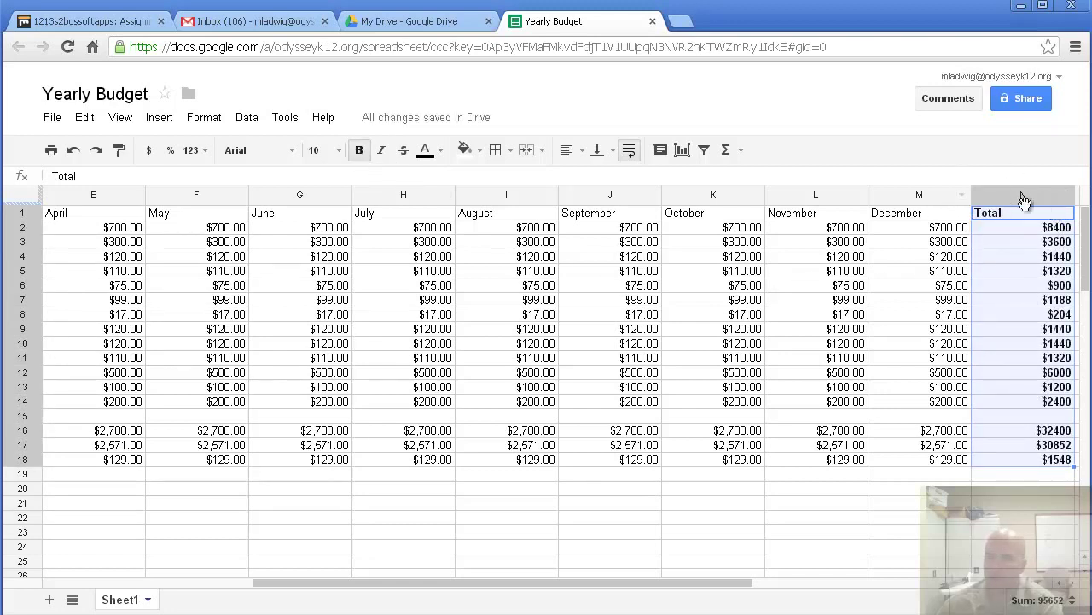
pyautogui.moveTo(1075, 195); pyautogui.dragTo(1027, 197)
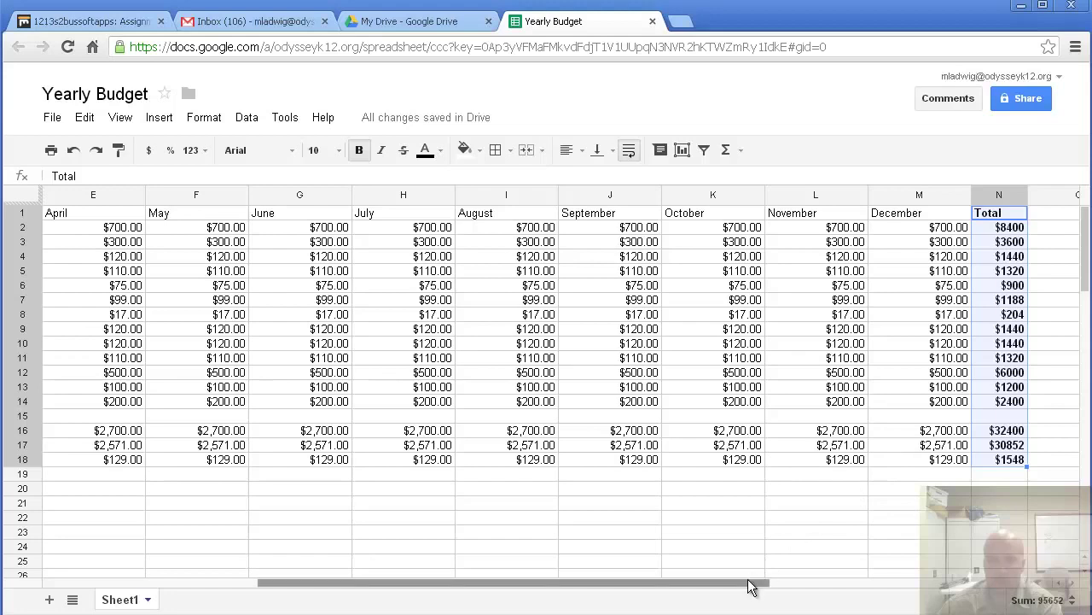
pyautogui.moveTo(756, 582); pyautogui.dragTo(281, 586)
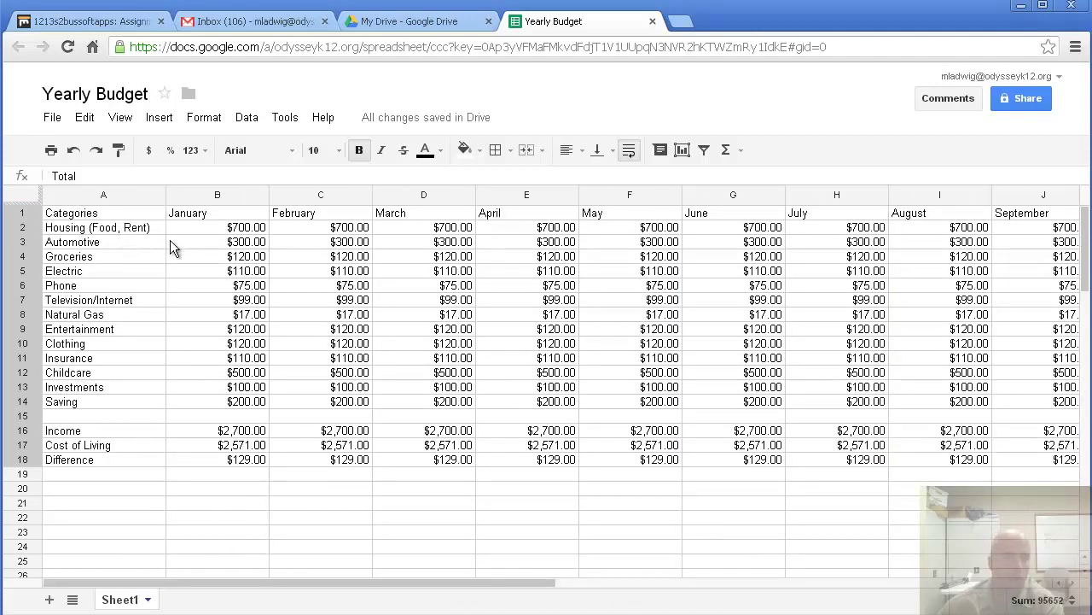
# - Freeze 1 column so the category labels in column A stay visible while scrolling
pyautogui.click(118, 120)
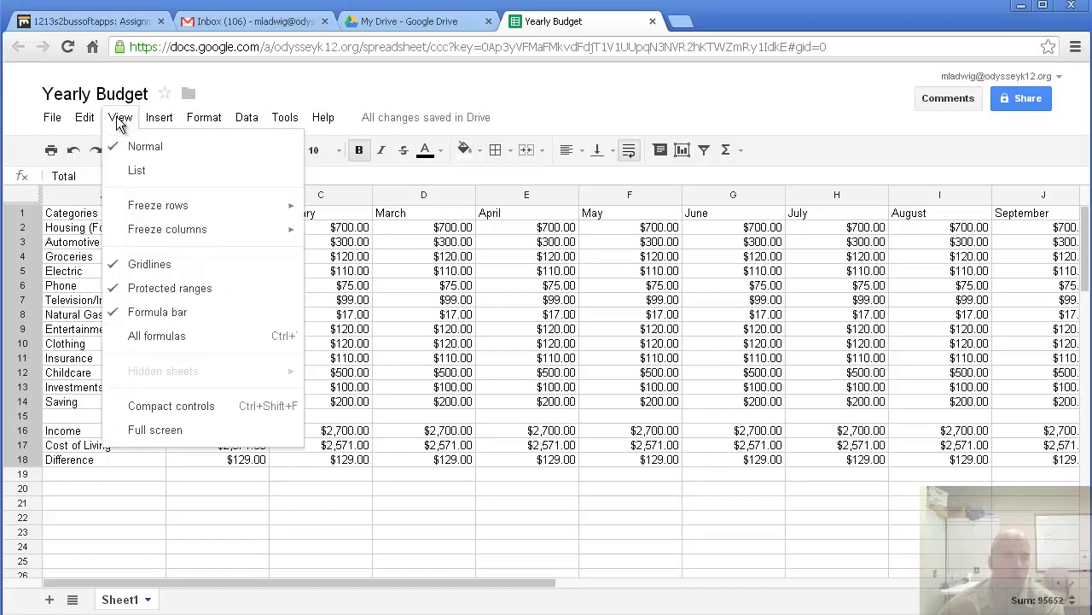
pyautogui.moveTo(180, 236)
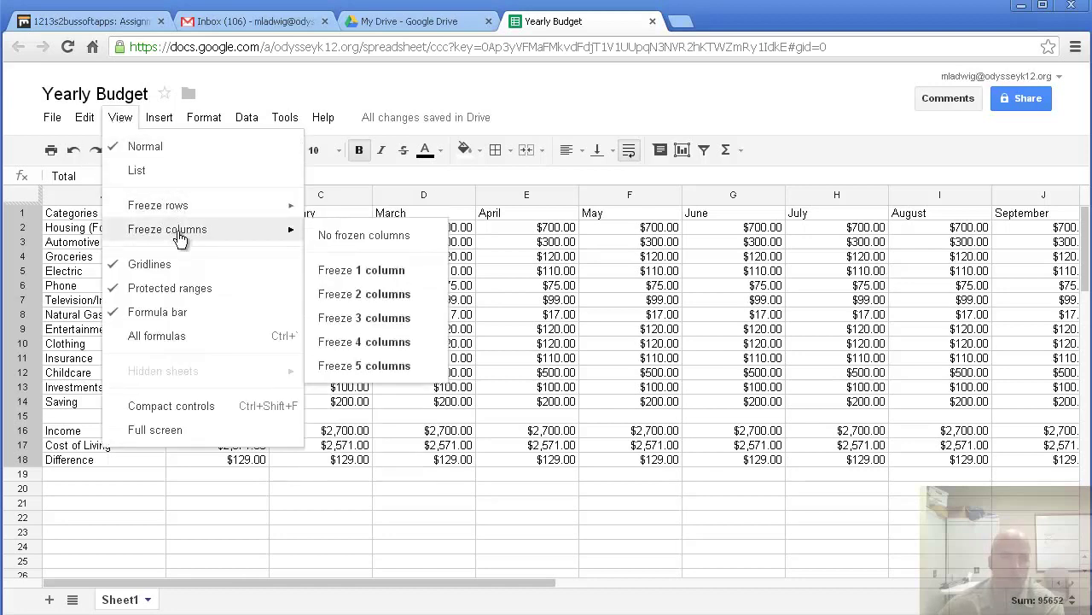
pyautogui.click(371, 271)
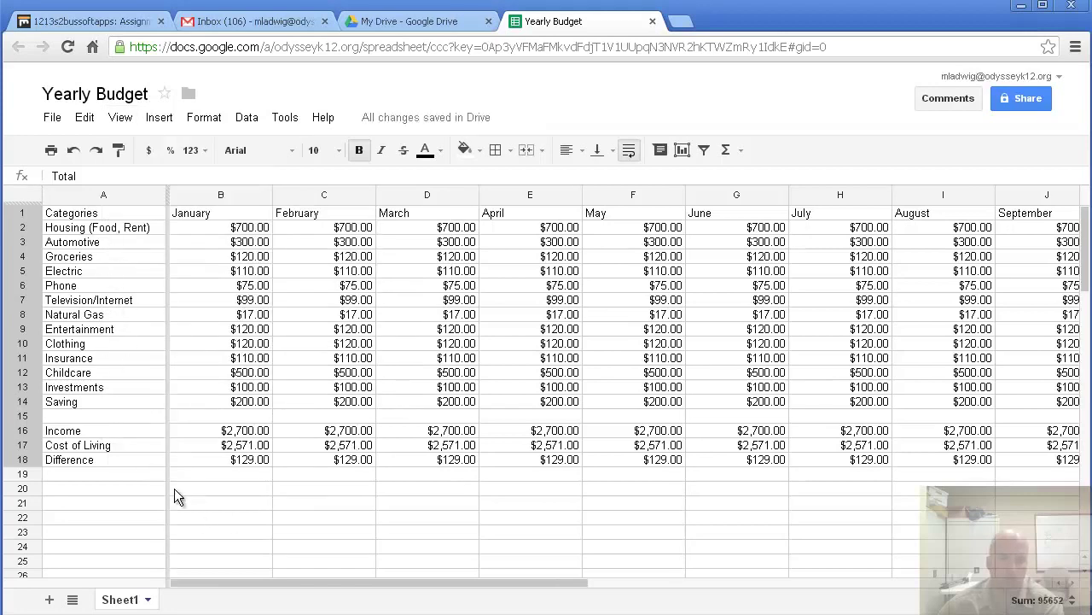
pyautogui.moveTo(239, 584); pyautogui.dragTo(721, 580)
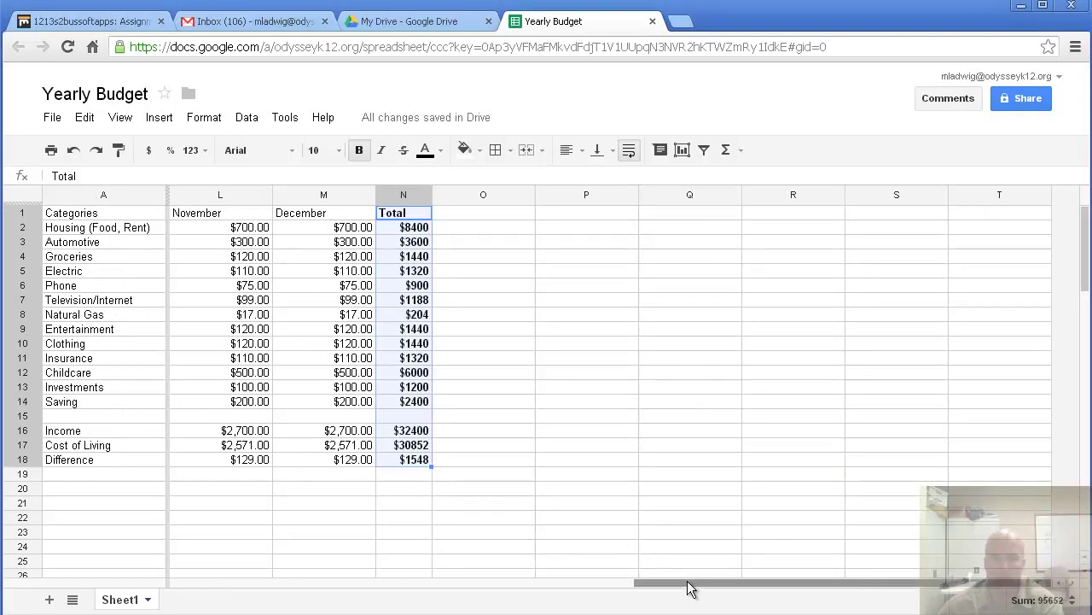
pyautogui.moveTo(689, 587); pyautogui.dragTo(181, 593)
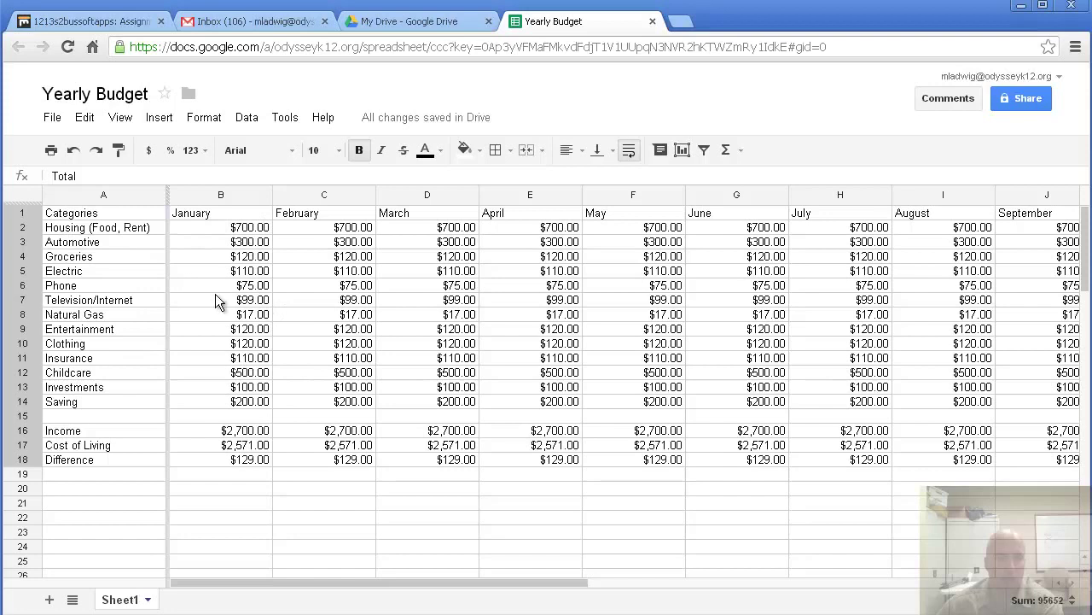
# - Freeze 1 row so the month headings stay fixed
pyautogui.click(130, 121)
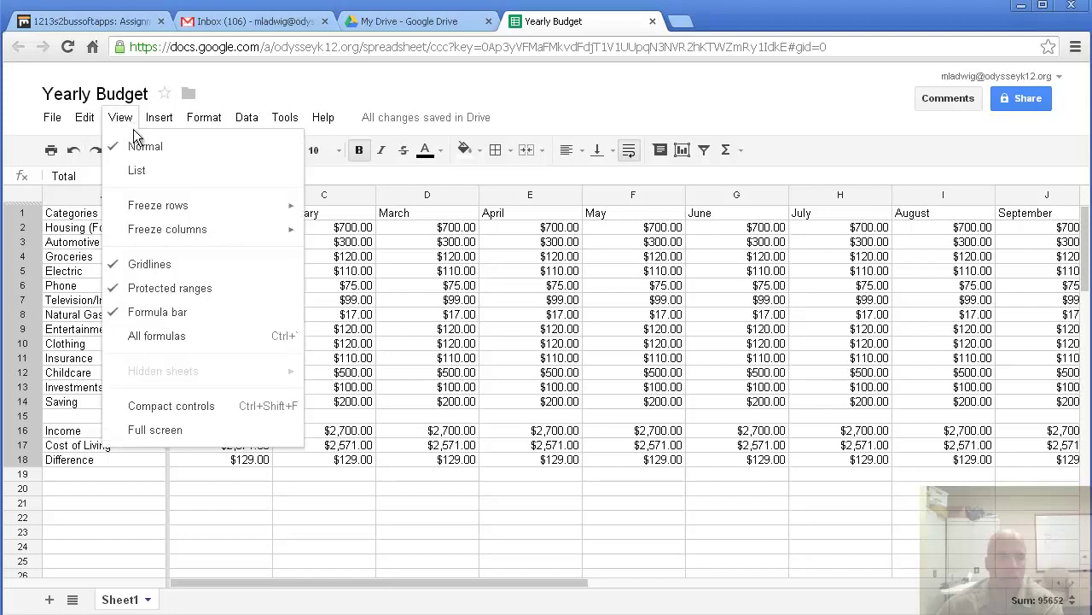
pyautogui.moveTo(250, 215)
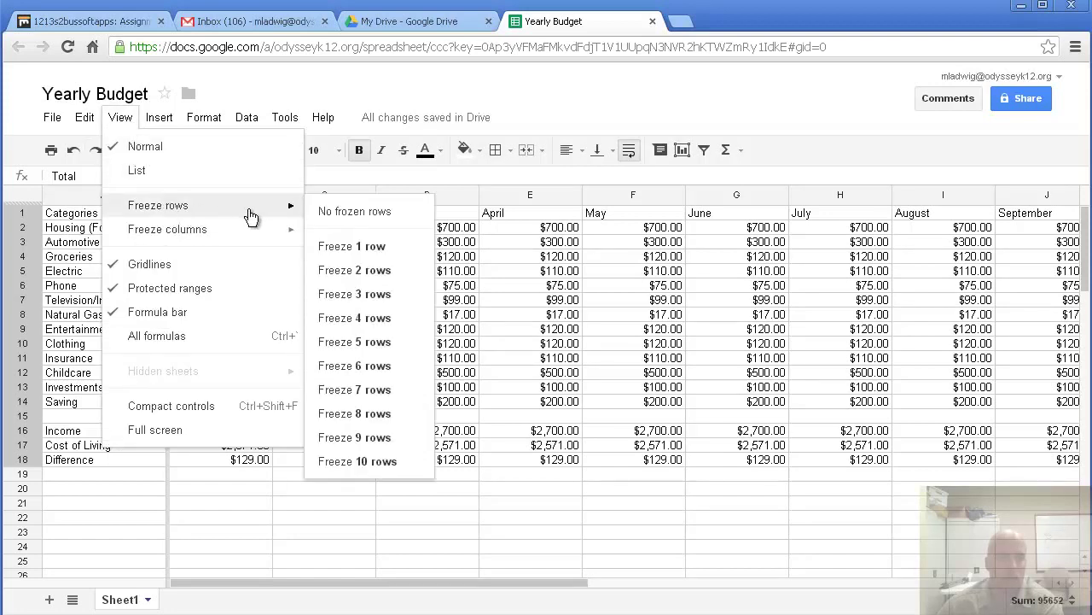
pyautogui.click(365, 248)
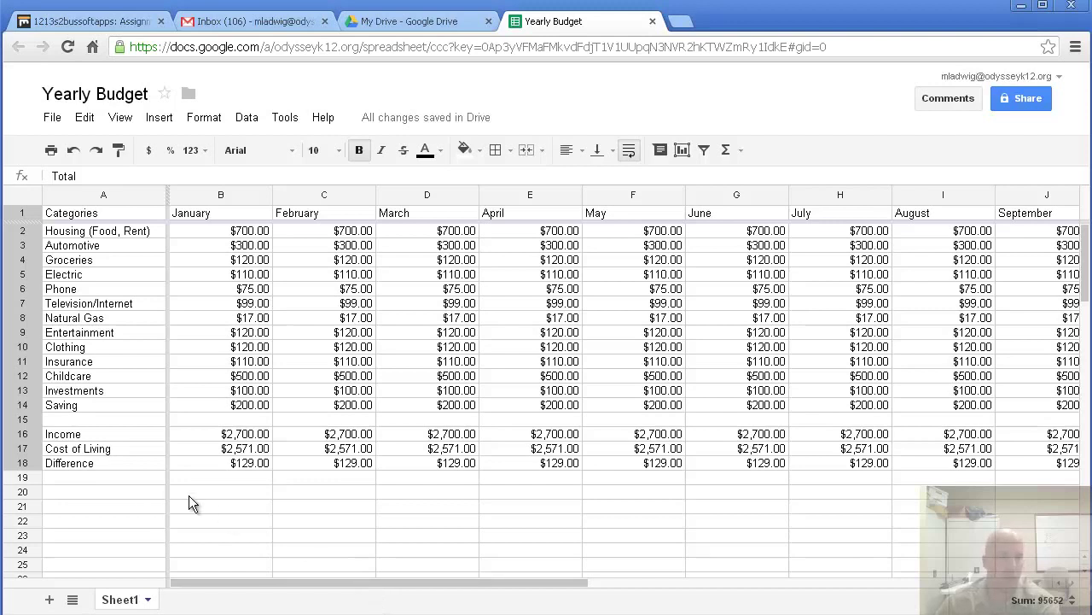
# - Color the text of the Cost of Living row A17:N17 dark red
pyautogui.moveTo(64, 449); pyautogui.dragTo(1068, 452)
pyautogui.moveTo(674, 583); pyautogui.dragTo(815, 585)
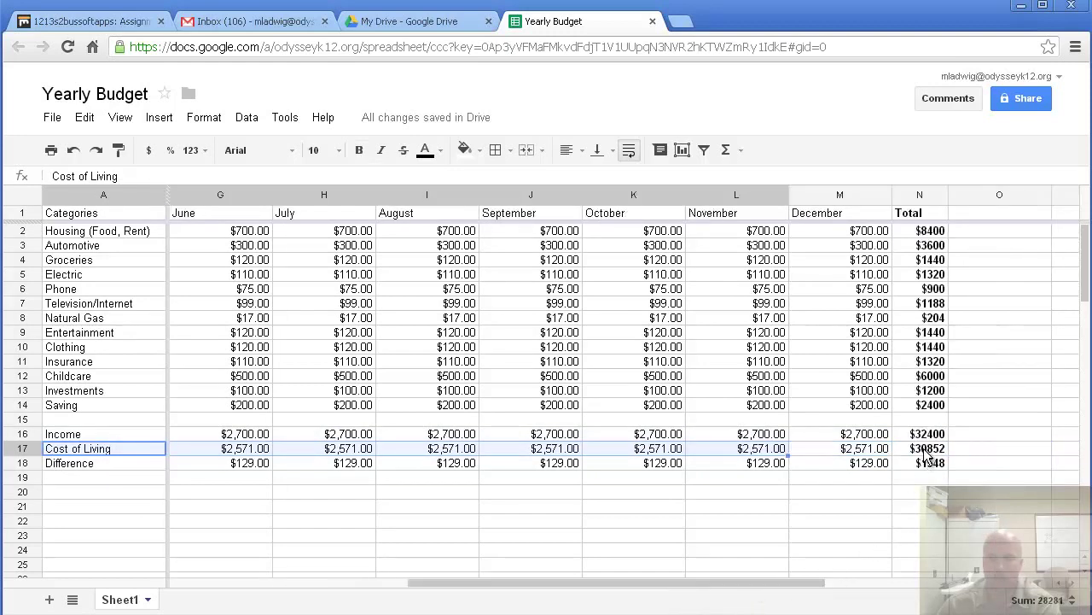
pyautogui.moveTo(928, 452); pyautogui.dragTo(81, 459)
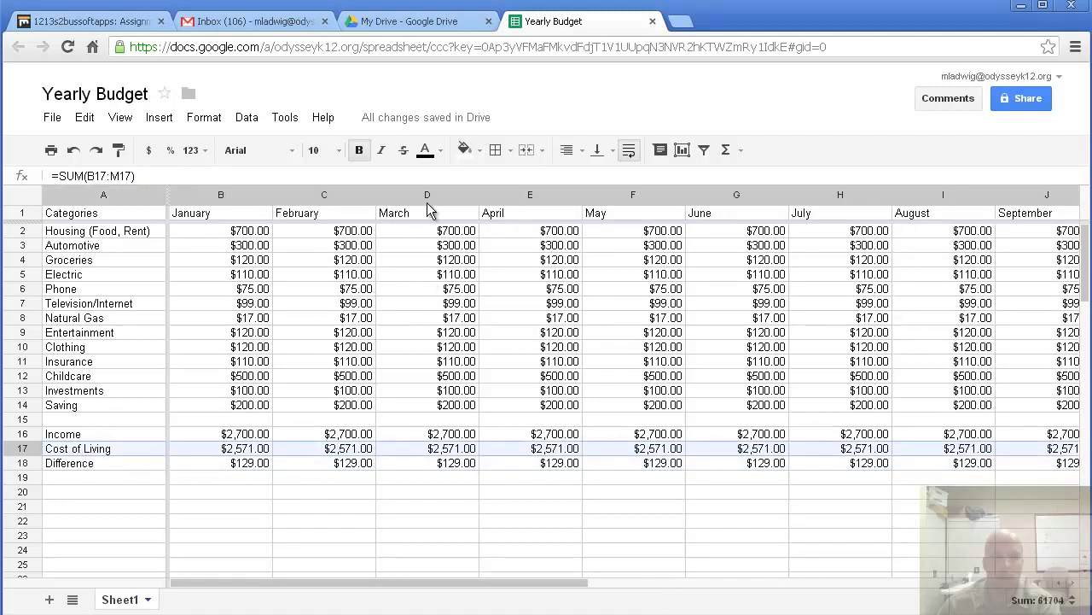
pyautogui.click(440, 152)
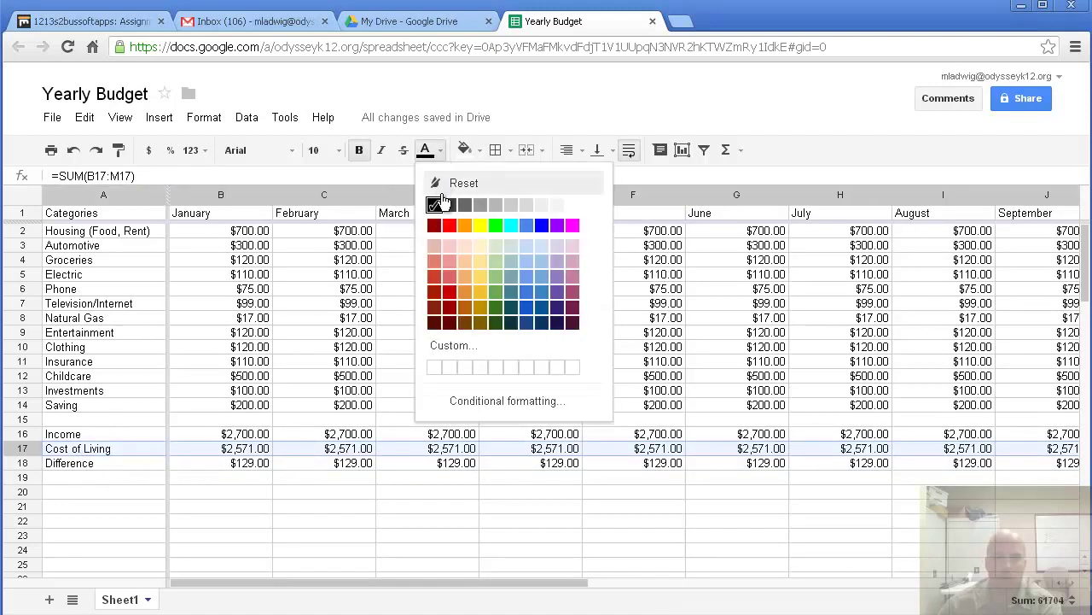
pyautogui.click(434, 226)
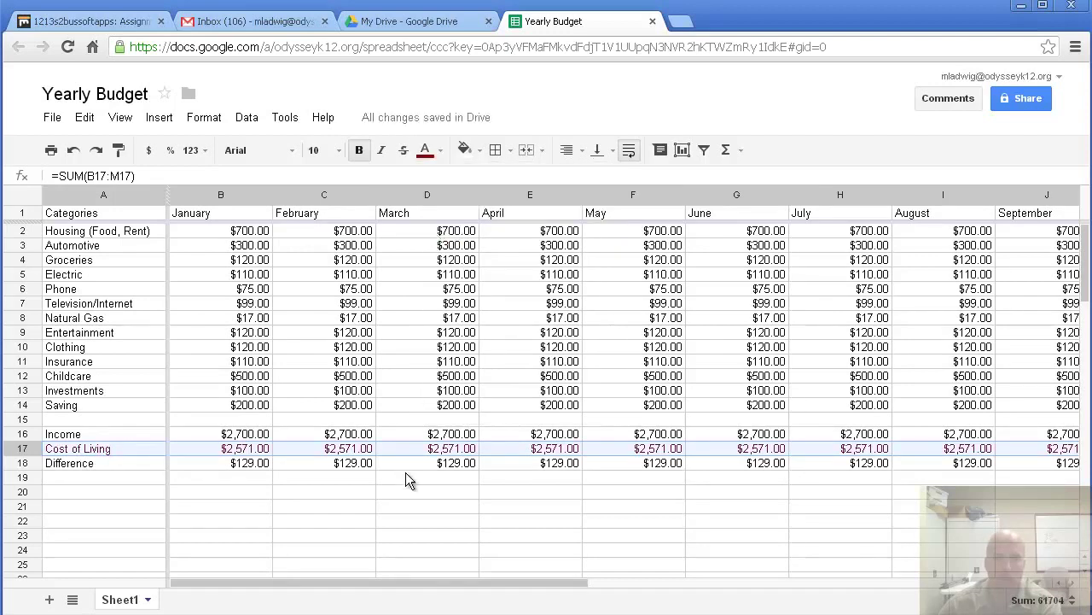
pyautogui.click(450, 463)
pyautogui.moveTo(592, 582); pyautogui.dragTo(206, 451)
pyautogui.moveTo(415, 583); pyautogui.dragTo(2, 461)
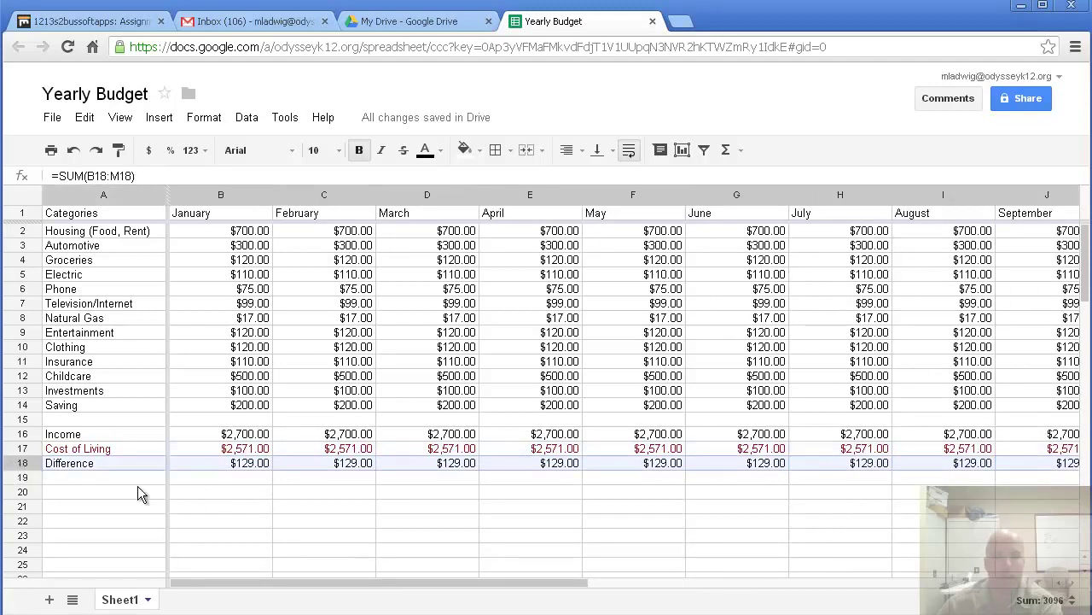
# - Fill the selected Difference row 18 with a yellow background
pyautogui.click(480, 151)
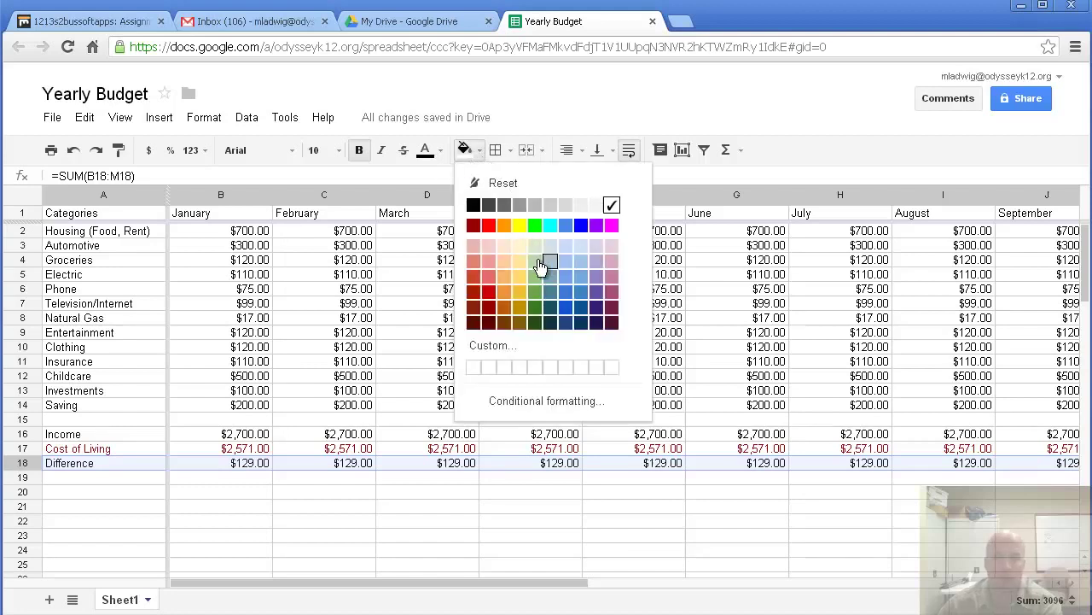
pyautogui.click(519, 225)
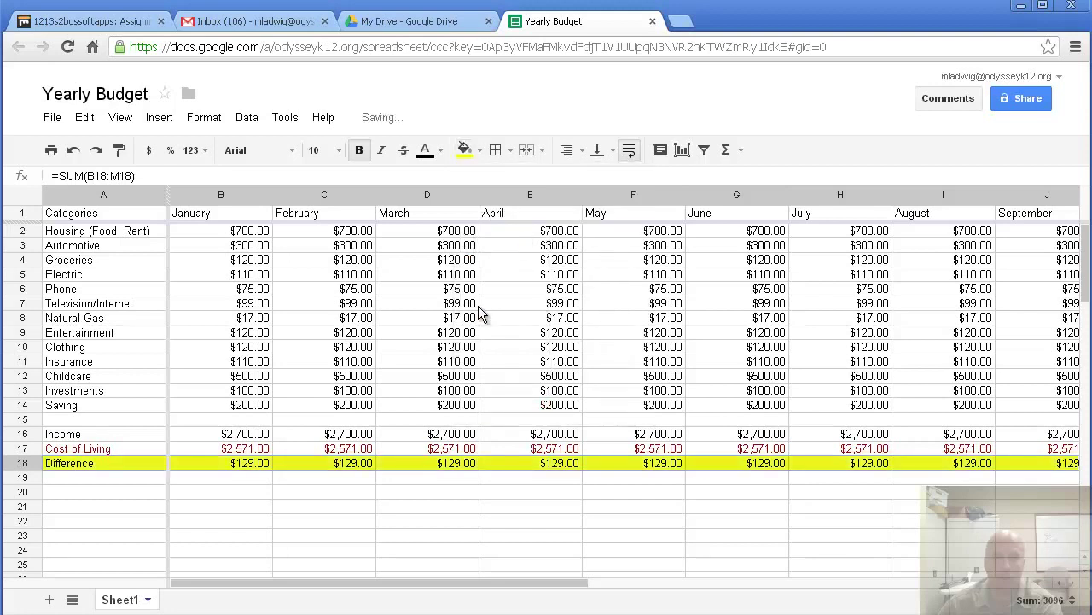
pyautogui.click(475, 307)
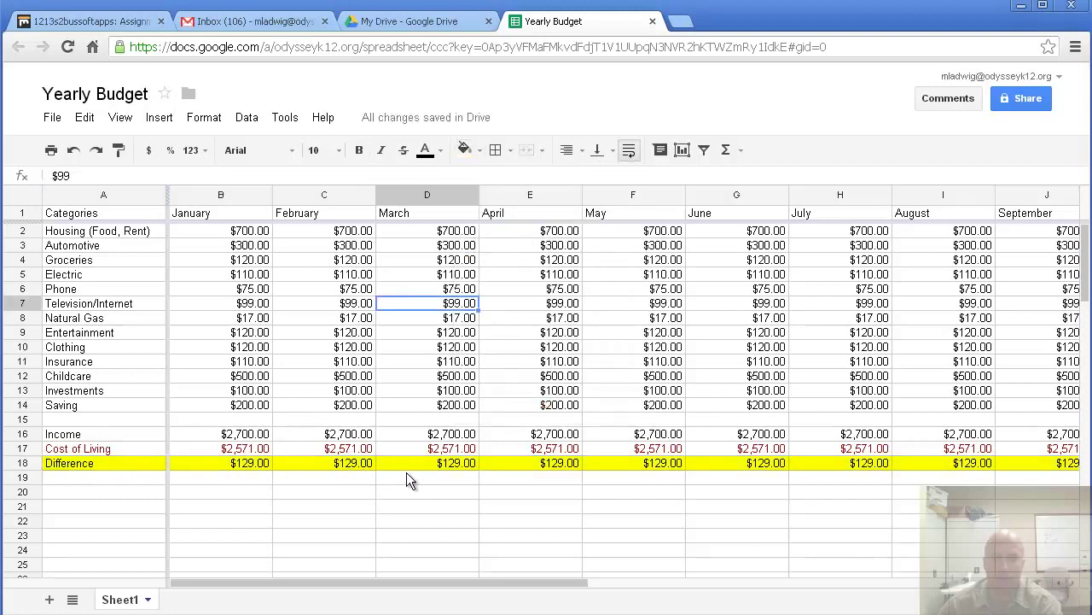
pyautogui.moveTo(355, 577); pyautogui.dragTo(688, 570)
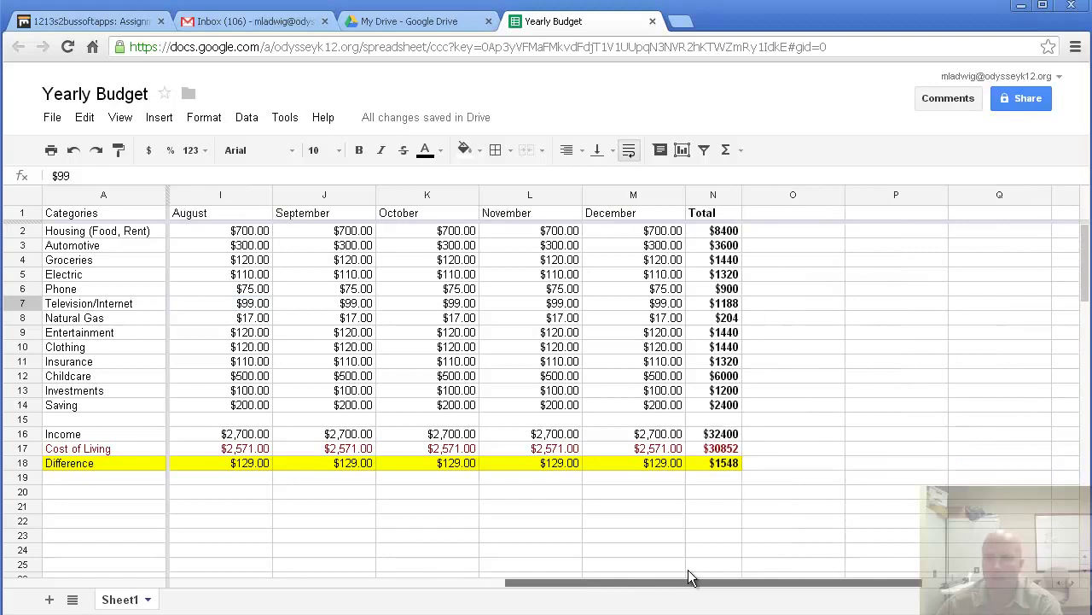
# - Format the yearly totals N2:N18 as currency and widen column N to fit them
pyautogui.moveTo(688, 569); pyautogui.dragTo(634, 480)
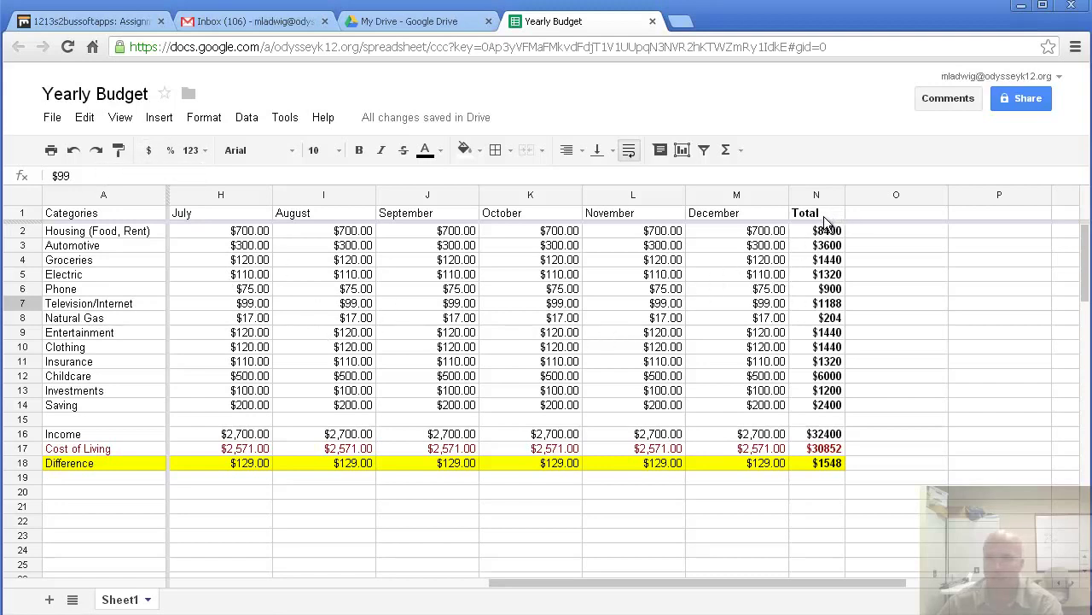
pyautogui.moveTo(827, 230); pyautogui.dragTo(832, 465)
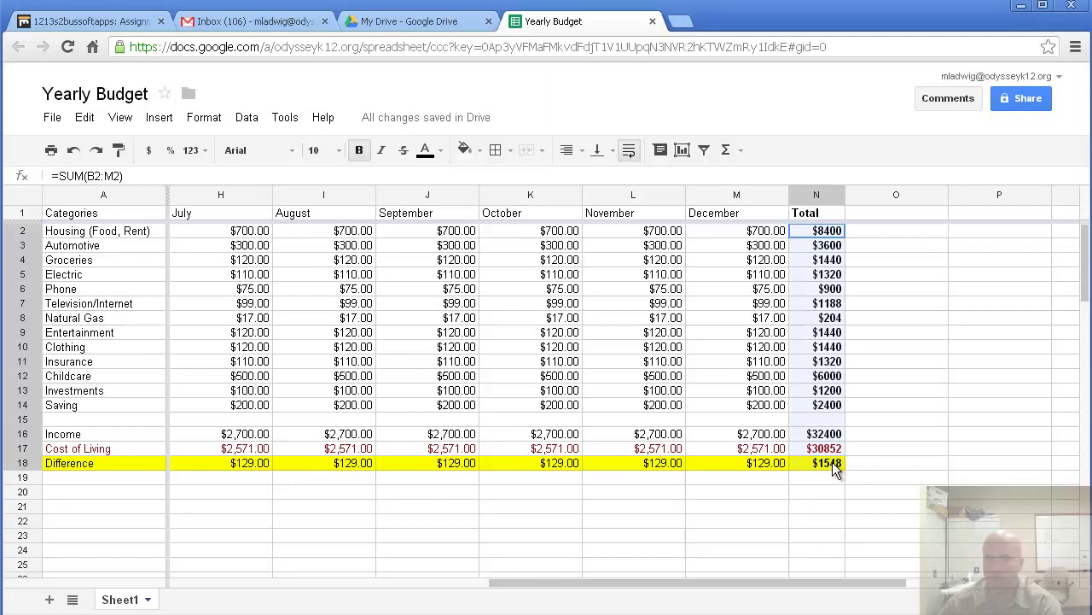
pyautogui.click(149, 151)
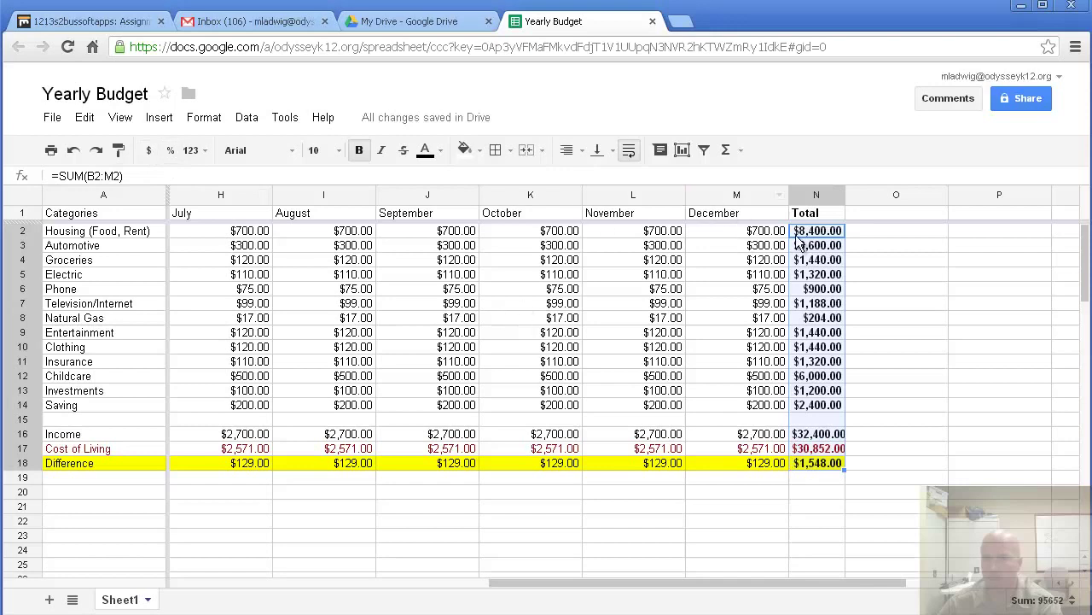
pyautogui.moveTo(844, 195); pyautogui.dragTo(857, 195)
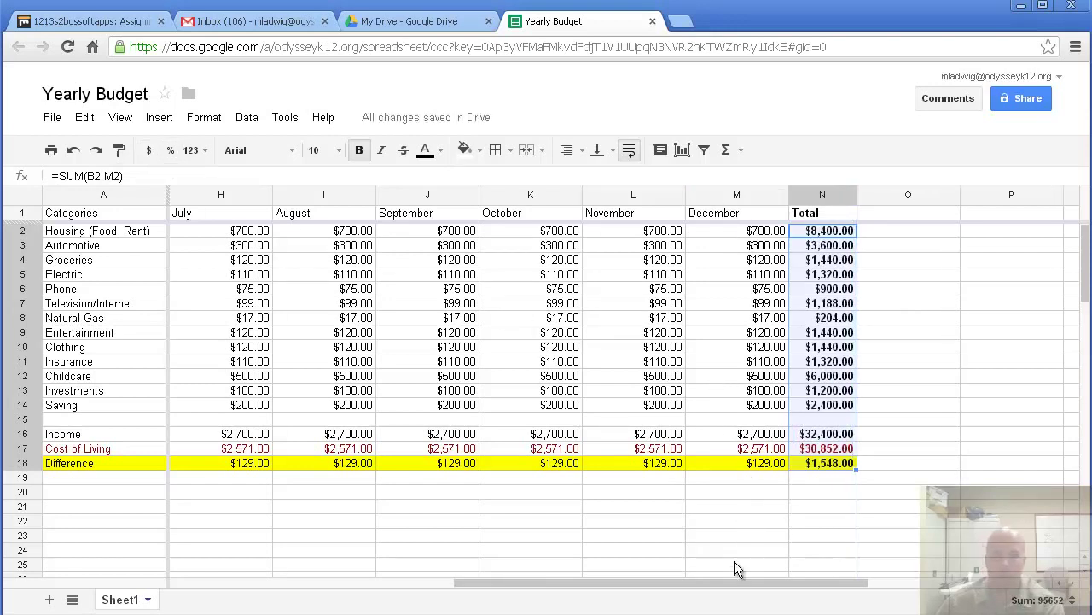
pyautogui.moveTo(739, 588); pyautogui.dragTo(392, 597)
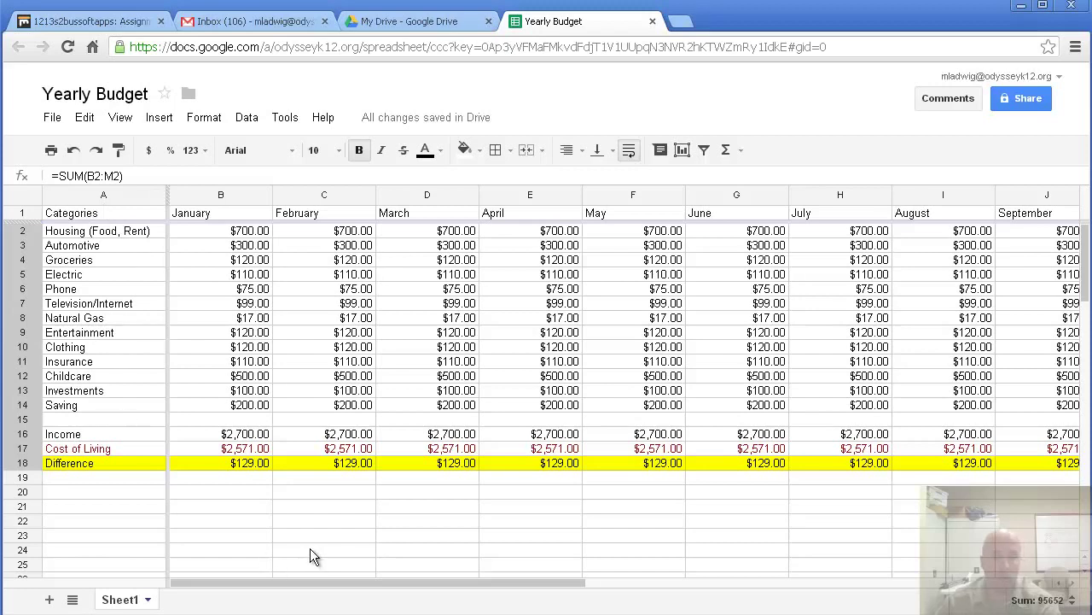
# - Set December Automotive to 2,000 and December Clothing and Entertainment to 0
pyautogui.moveTo(427, 589); pyautogui.dragTo(717, 561)
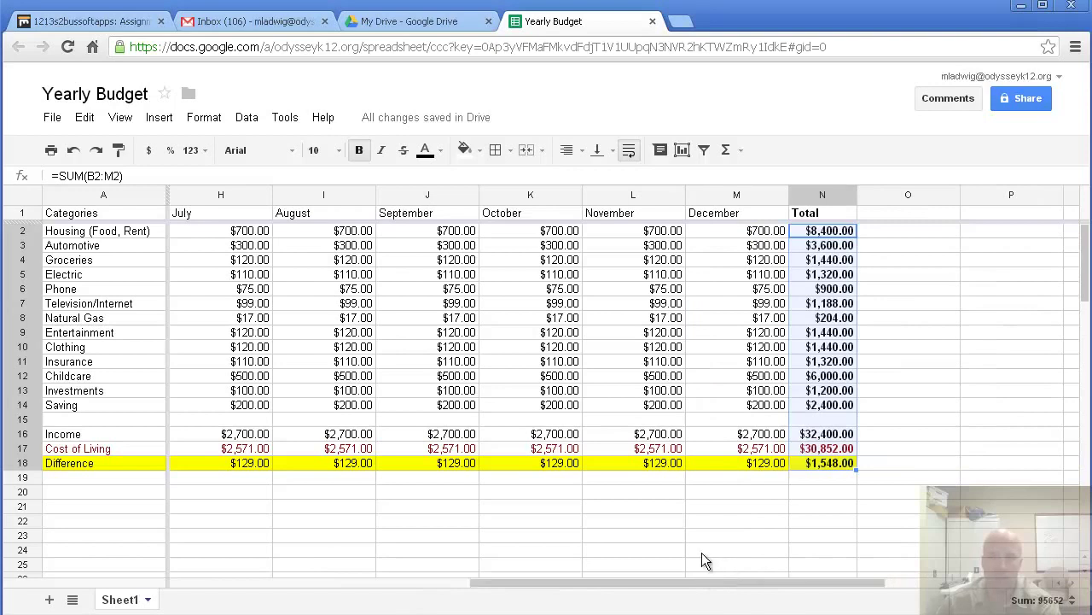
pyautogui.click(772, 245)
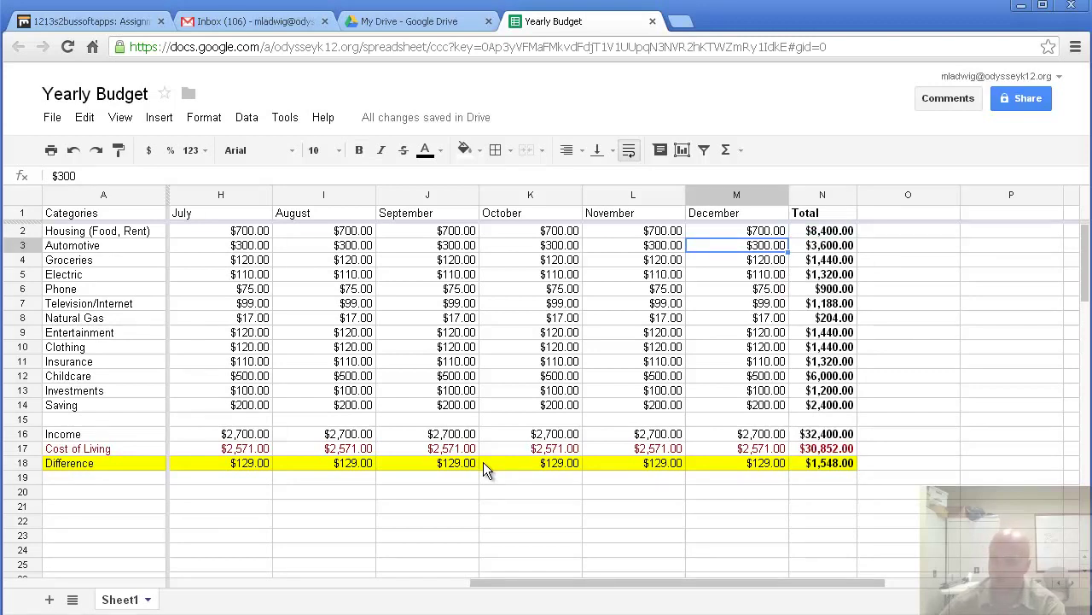
pyautogui.write('2,0')
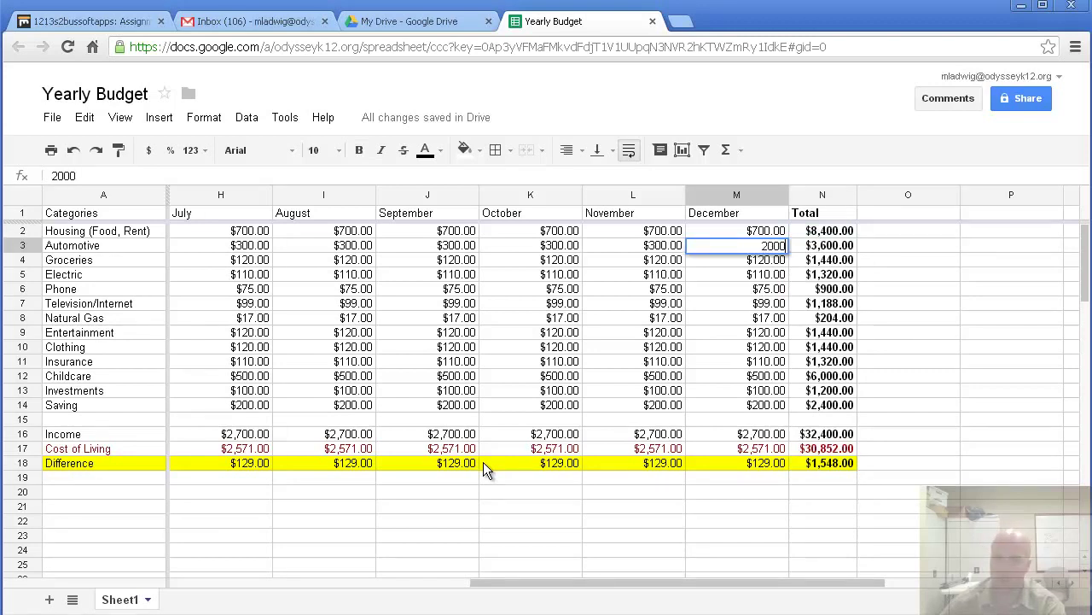
pyautogui.write('00')
pyautogui.press('Return')
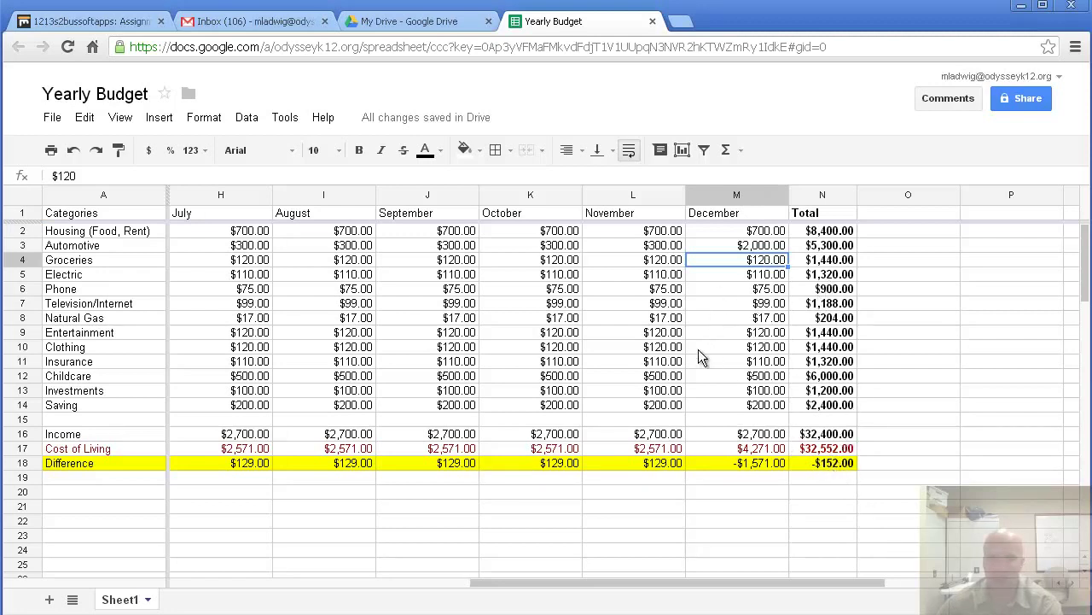
pyautogui.click(764, 350)
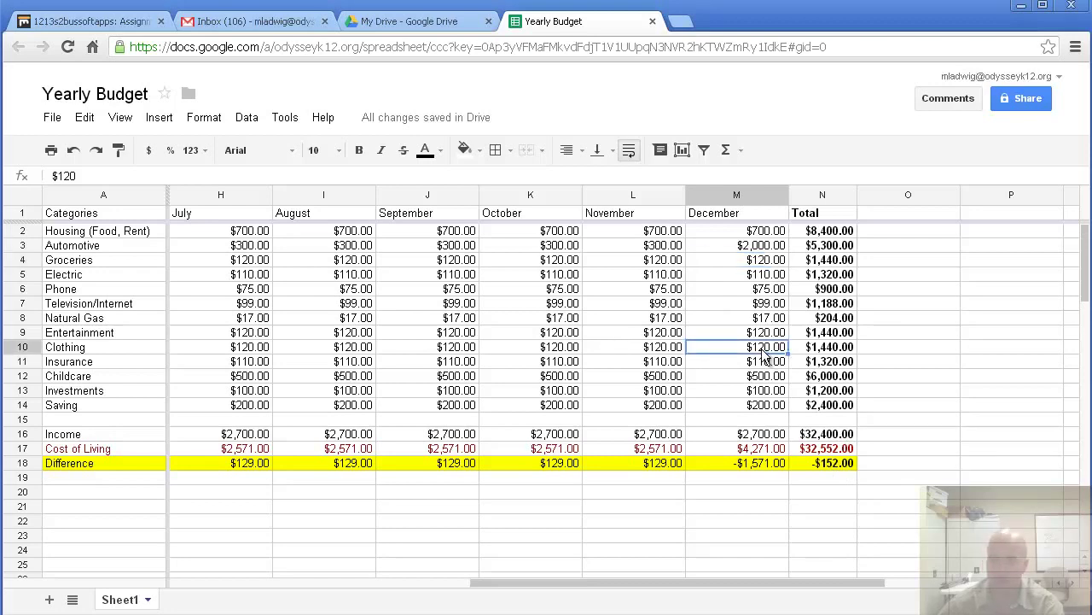
pyautogui.write('0')
pyautogui.press('Return')
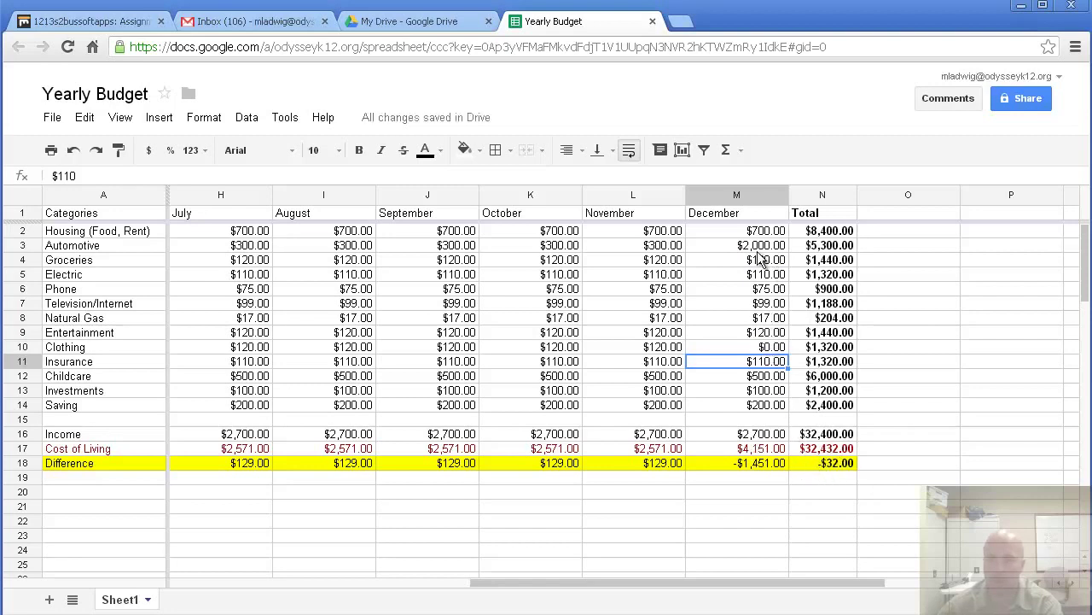
pyautogui.click(768, 335)
pyautogui.write('0')
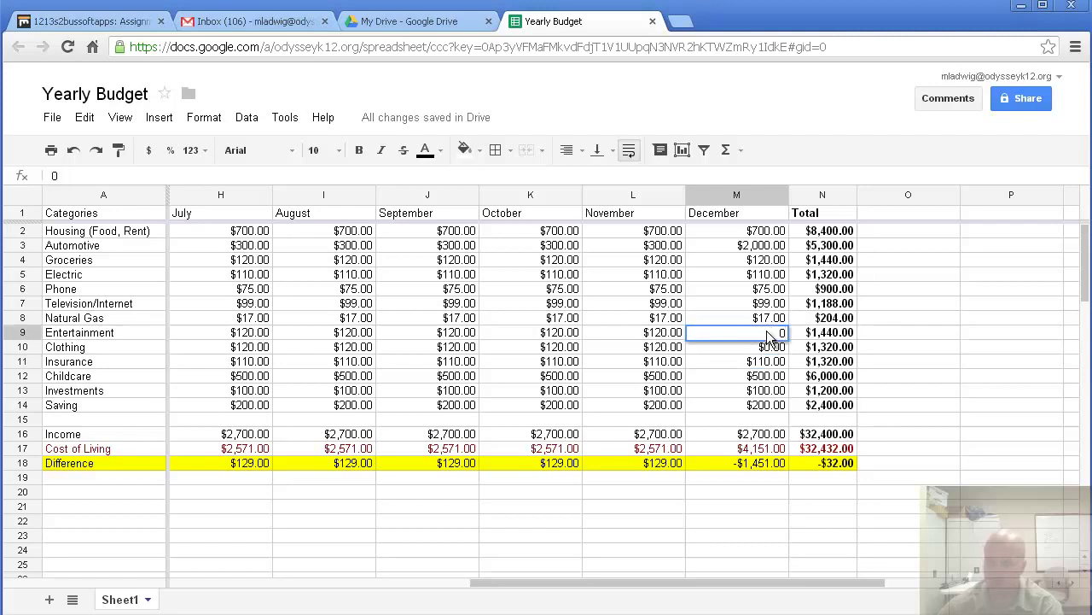
pyautogui.press('Return')
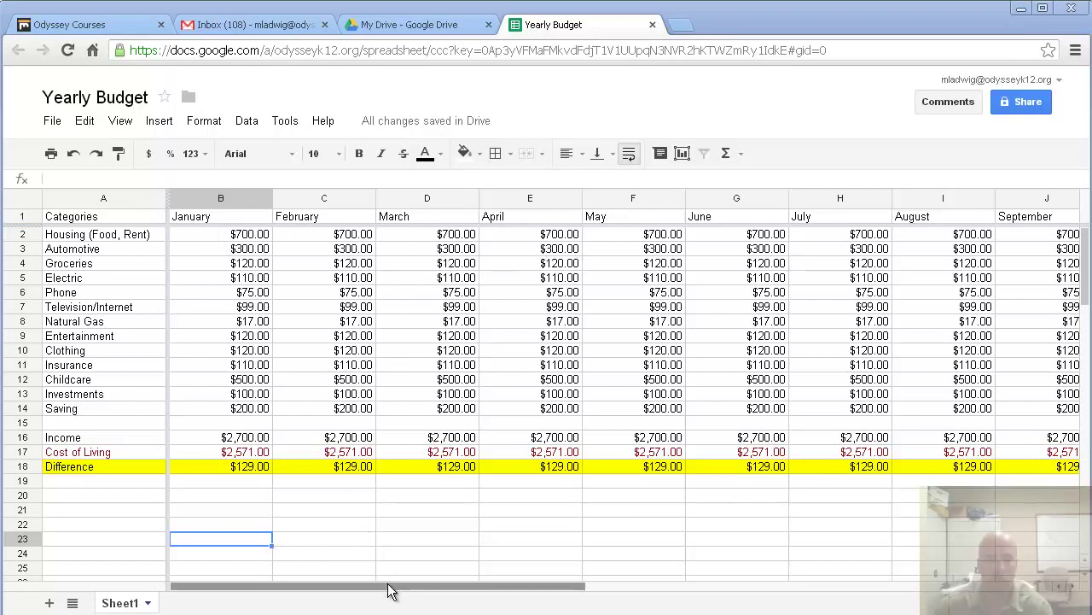
# - Shrink month columns B–M together until January through December and Total fit on screen
pyautogui.moveTo(390, 591); pyautogui.dragTo(310, 602)
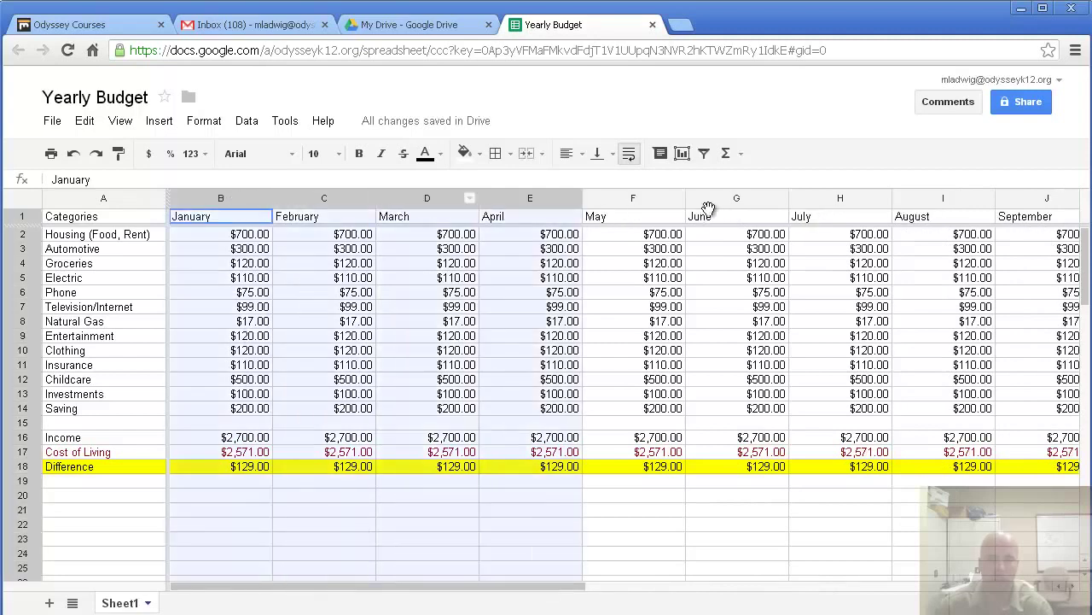
pyautogui.moveTo(758, 213); pyautogui.dragTo(959, 195)
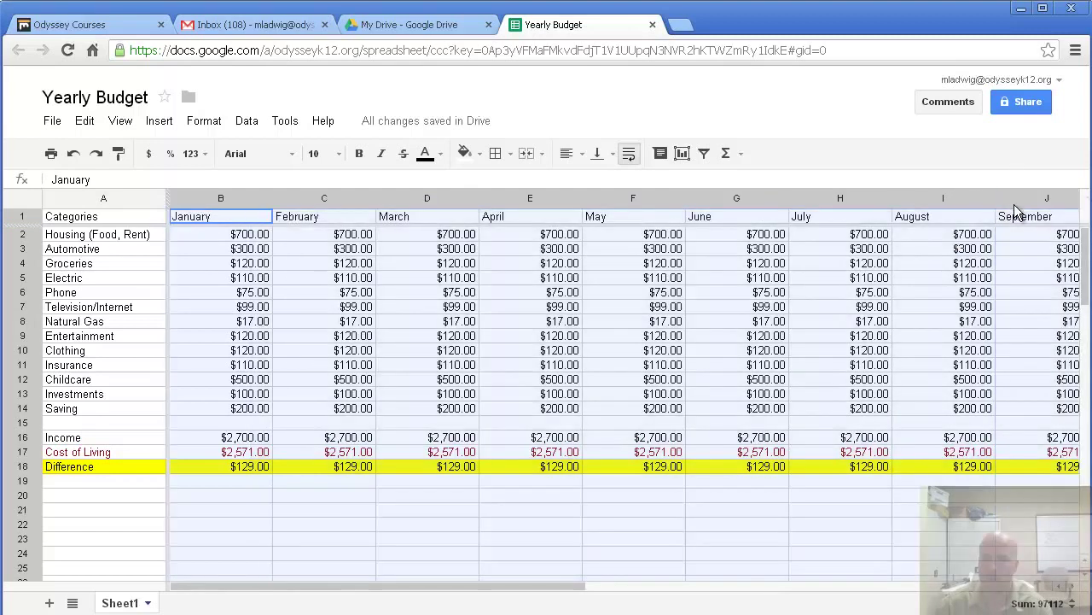
pyautogui.moveTo(579, 593); pyautogui.dragTo(926, 589)
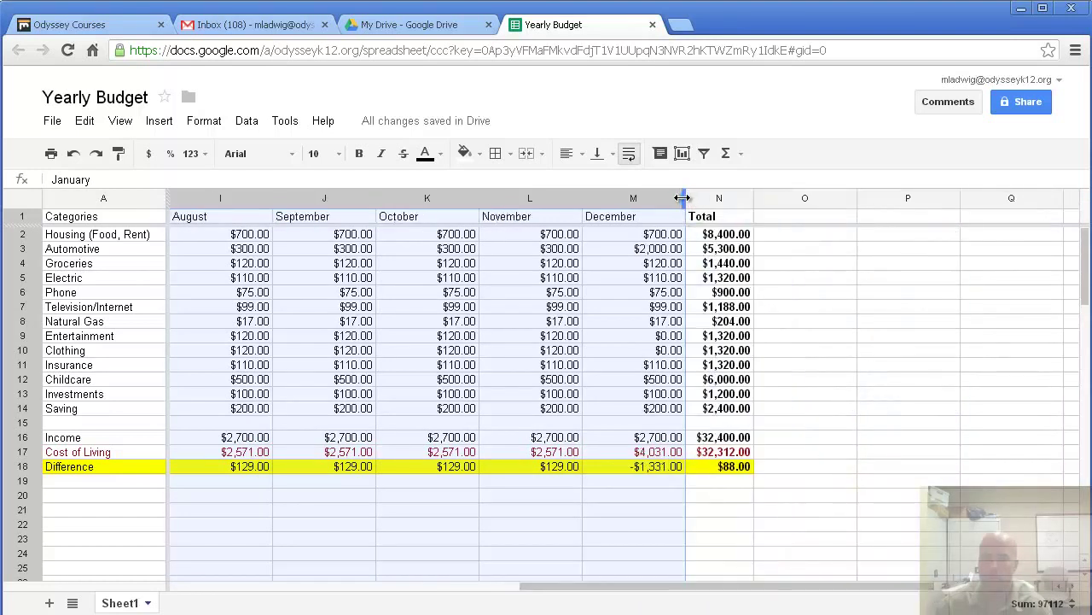
pyautogui.moveTo(682, 198); pyautogui.dragTo(656, 203)
pyautogui.moveTo(576, 589); pyautogui.dragTo(221, 587)
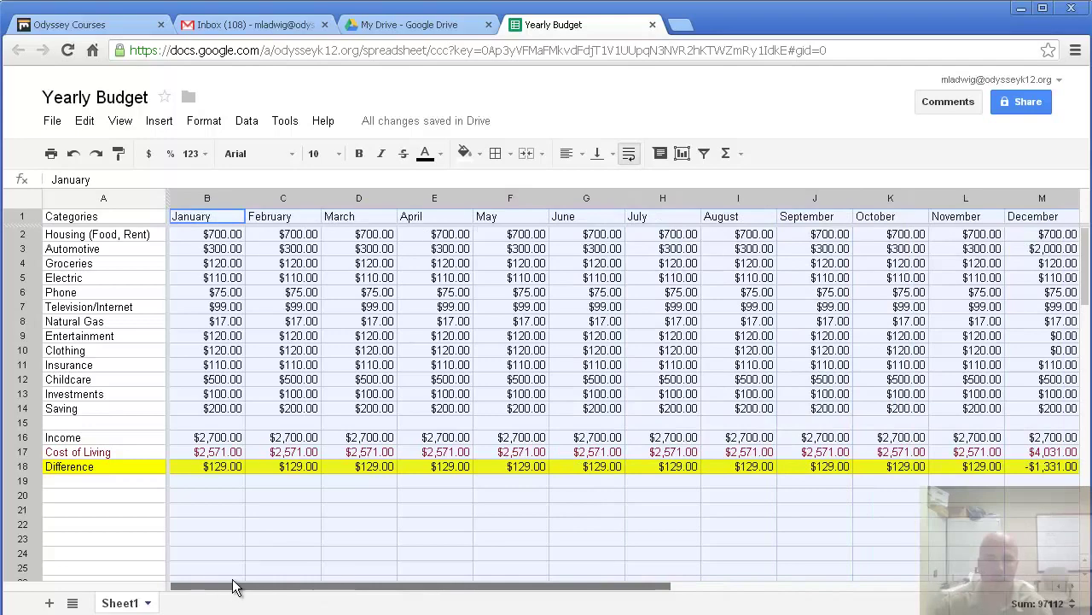
pyautogui.moveTo(325, 589); pyautogui.dragTo(418, 591)
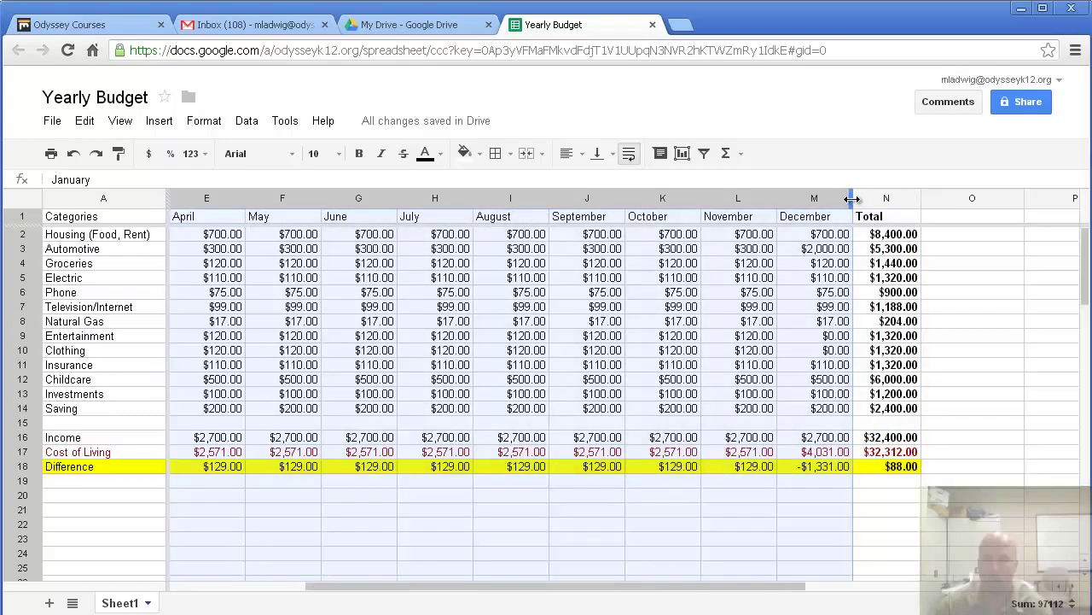
pyautogui.moveTo(852, 199); pyautogui.dragTo(838, 200)
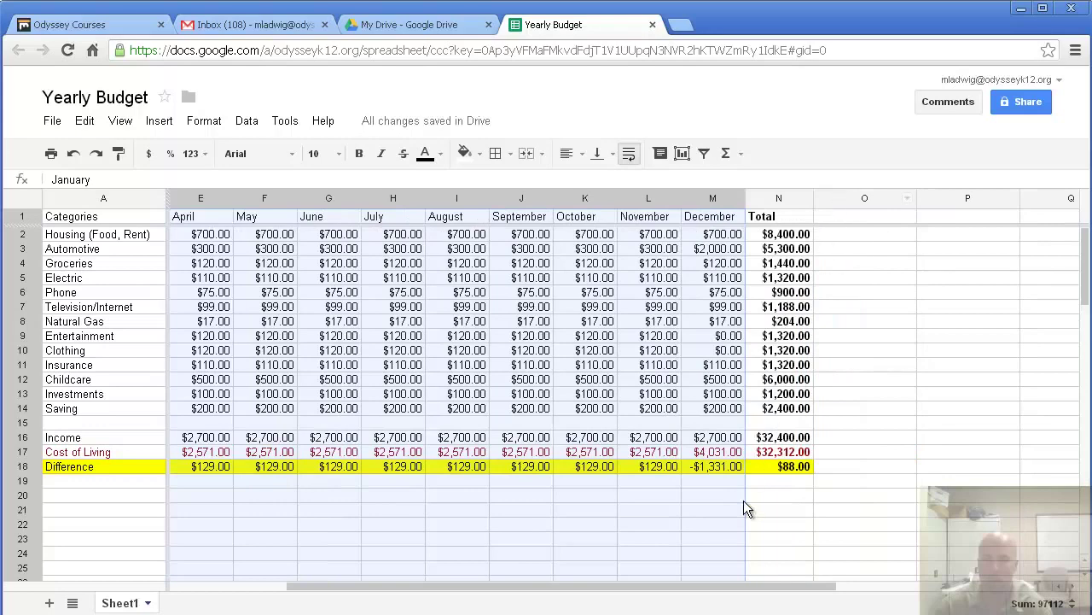
pyautogui.moveTo(721, 591); pyautogui.dragTo(535, 590)
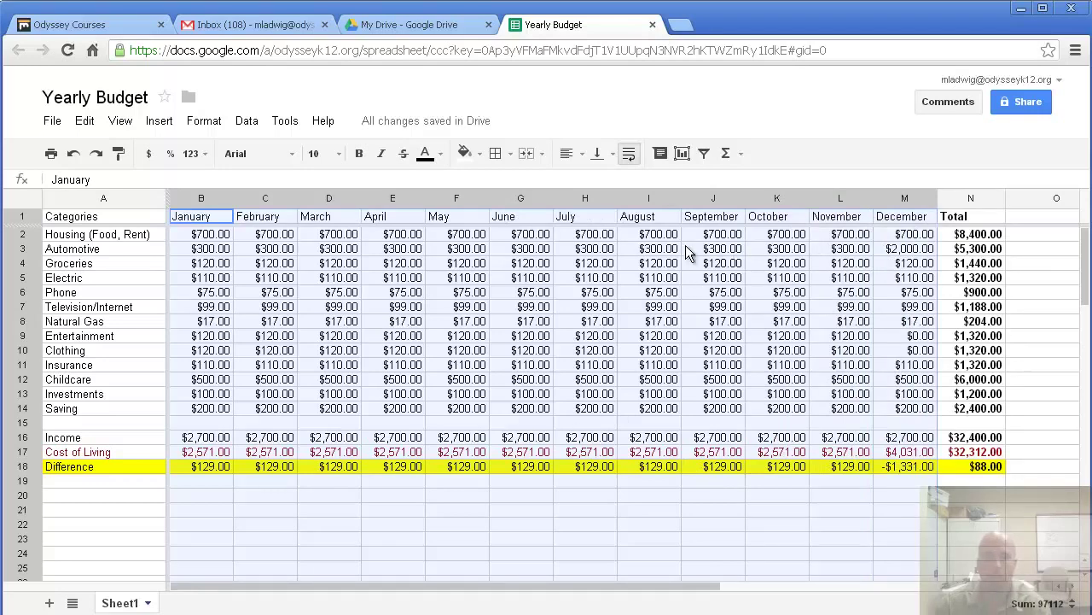
pyautogui.click(564, 508)
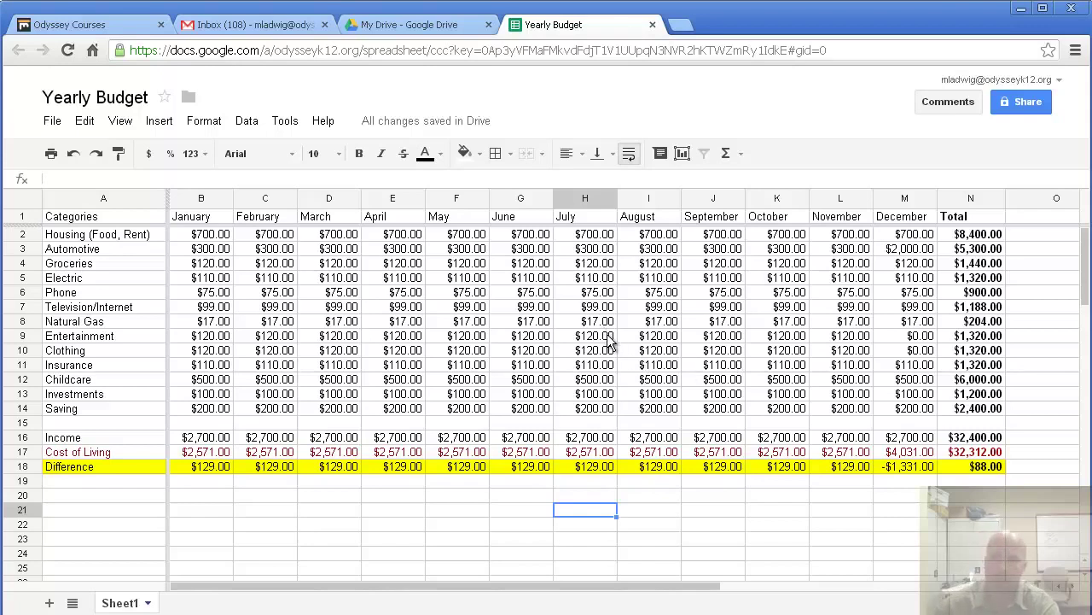
pyautogui.click(1024, 99)
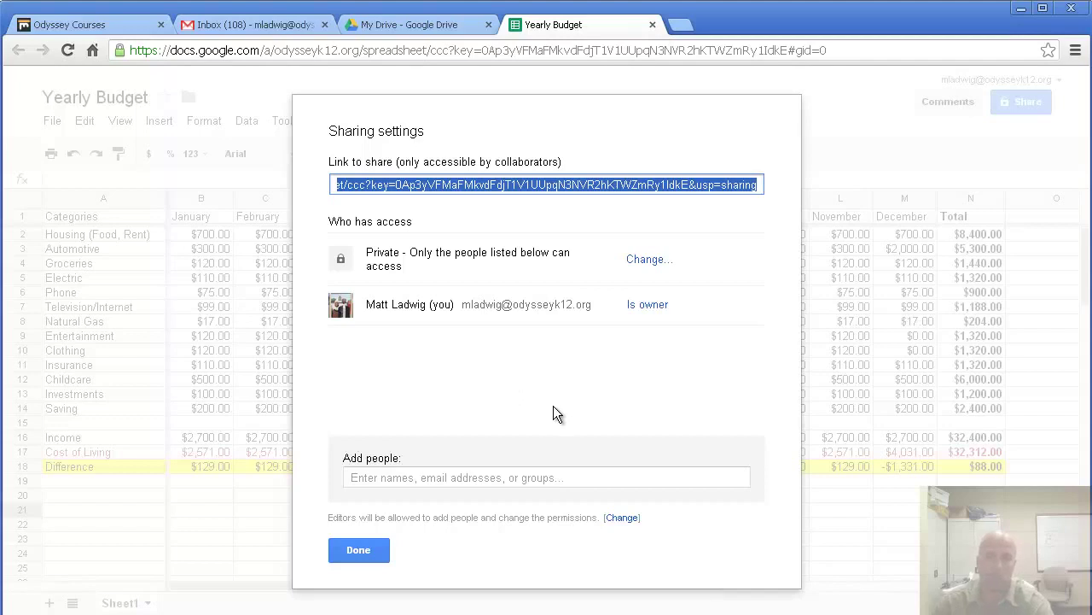
pyautogui.click(369, 550)
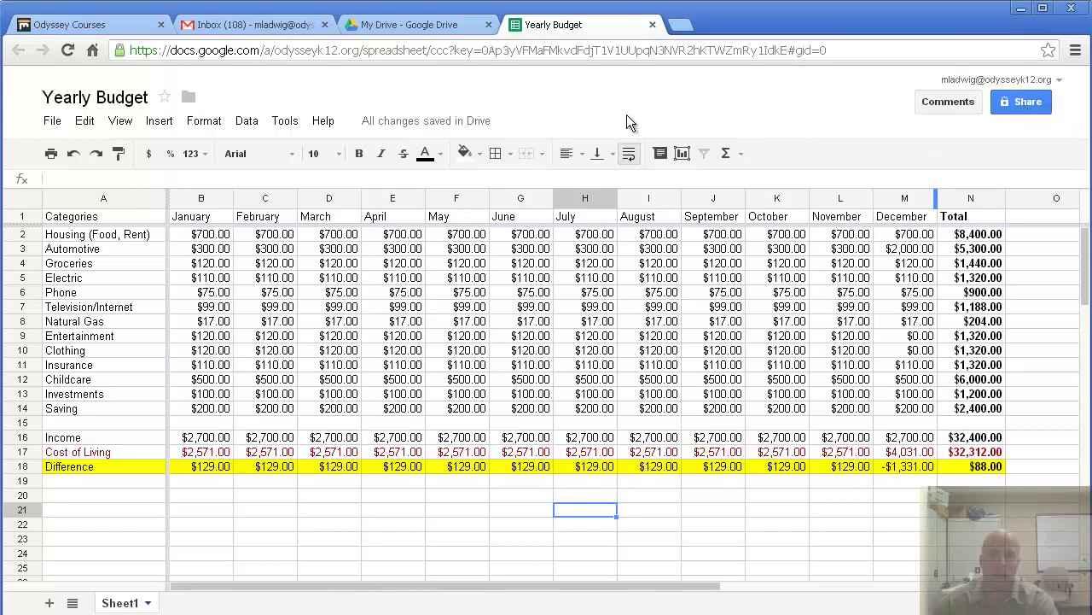
# - Show the File > Download as submenu of export formats
pyautogui.click(52, 125)
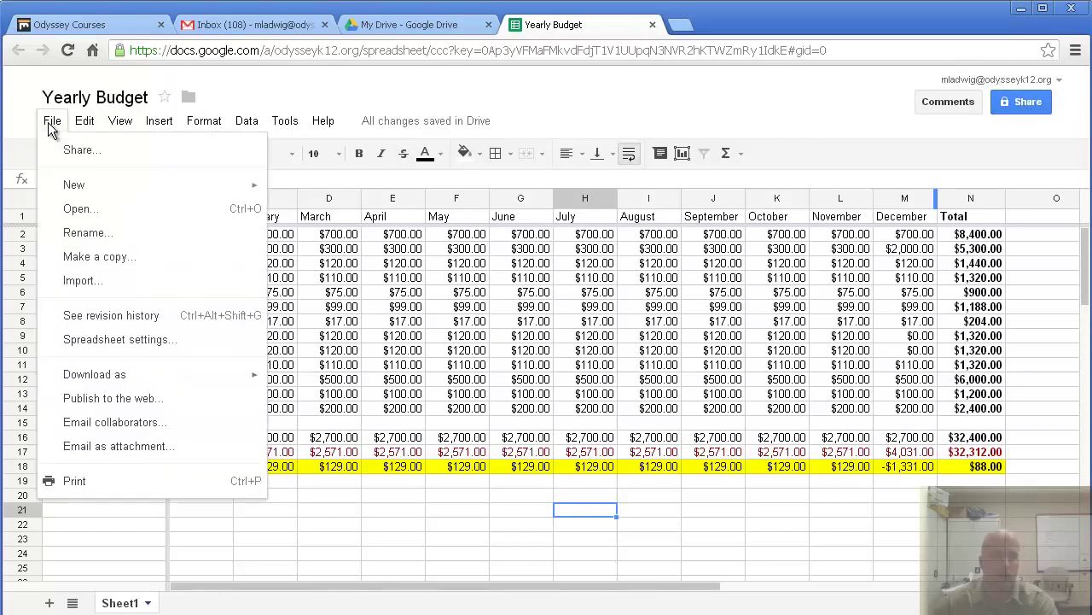
pyautogui.moveTo(116, 378)
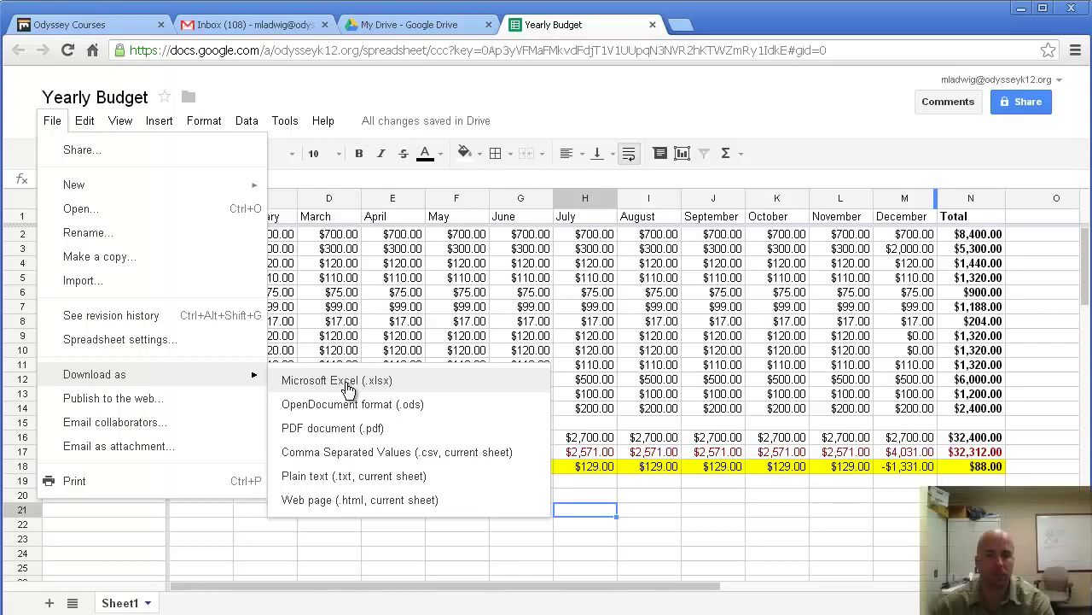
# - Dismiss the File menu by clicking a cell on the sheet
pyautogui.click(608, 309)
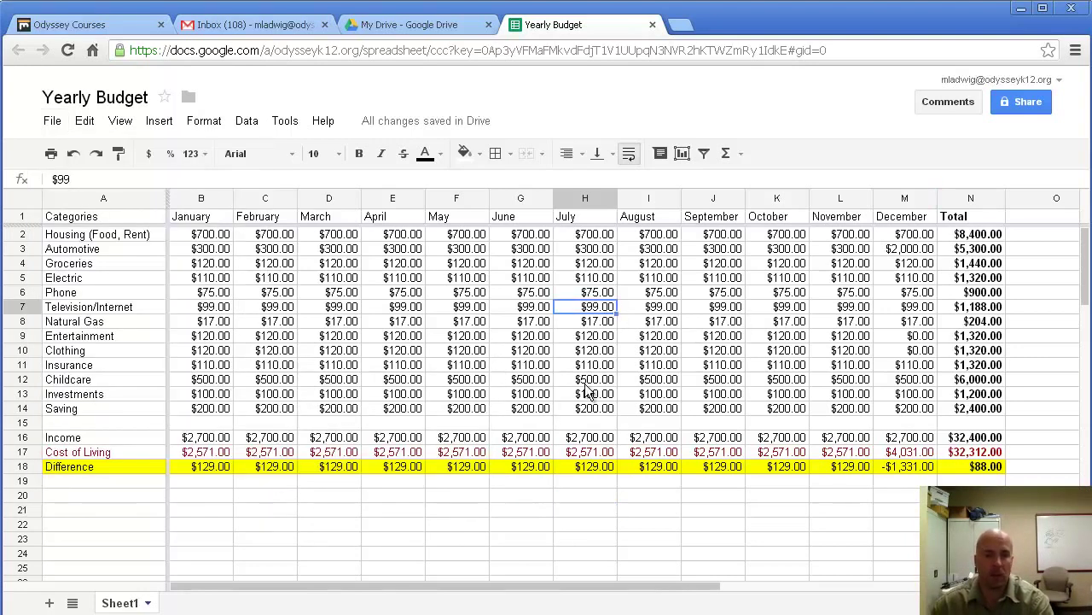
pyautogui.click(541, 312)
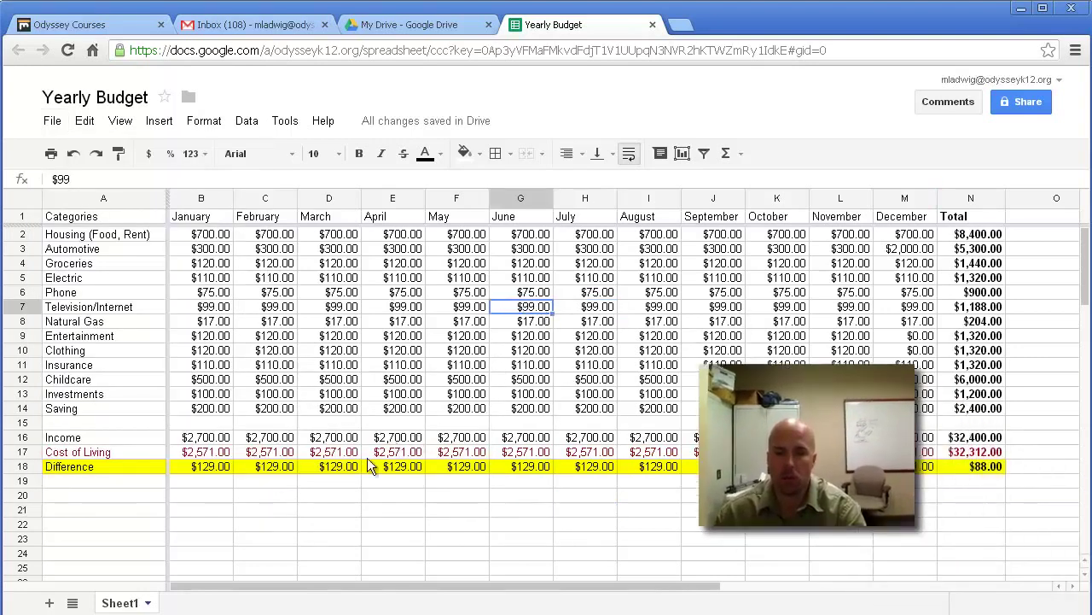